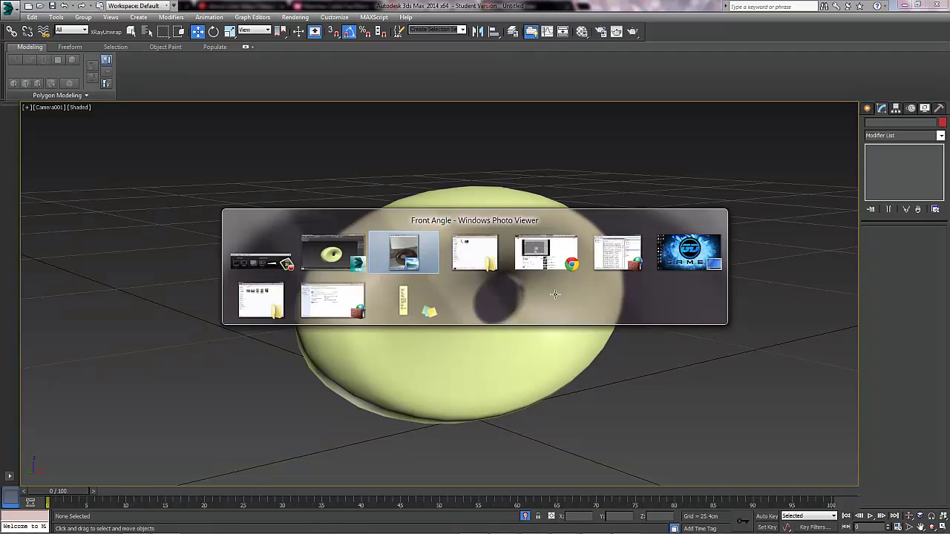
# Switch the view to Perspective and compare the lamp base with the Front Angle reference photo.
pyautogui.hotkey('alt', 'Tab')
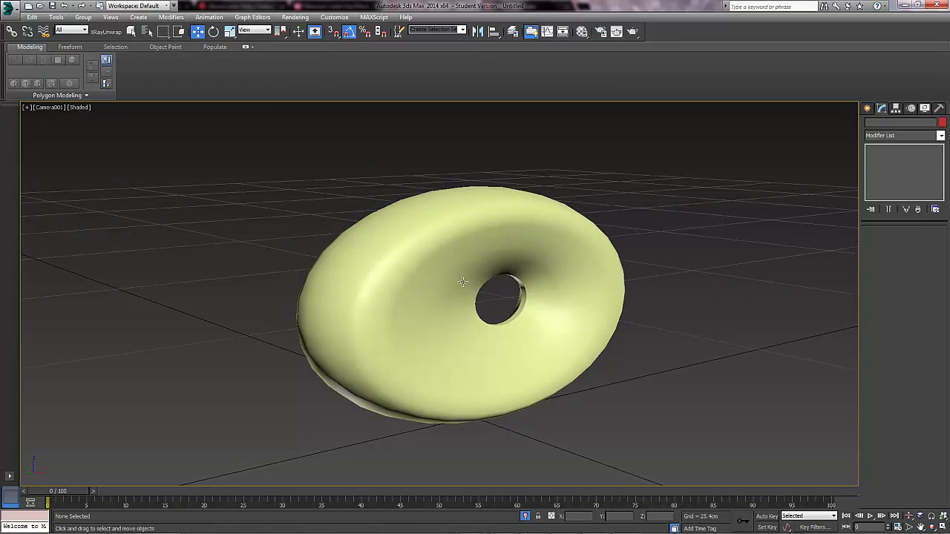
pyautogui.press('p')
pyautogui.keyDown('alt'); pyautogui.moveTo(468, 276); pyautogui.dragTo(458, 254, button='middle'); pyautogui.keyUp('alt')
pyautogui.hotkey('alt', 'Tab')
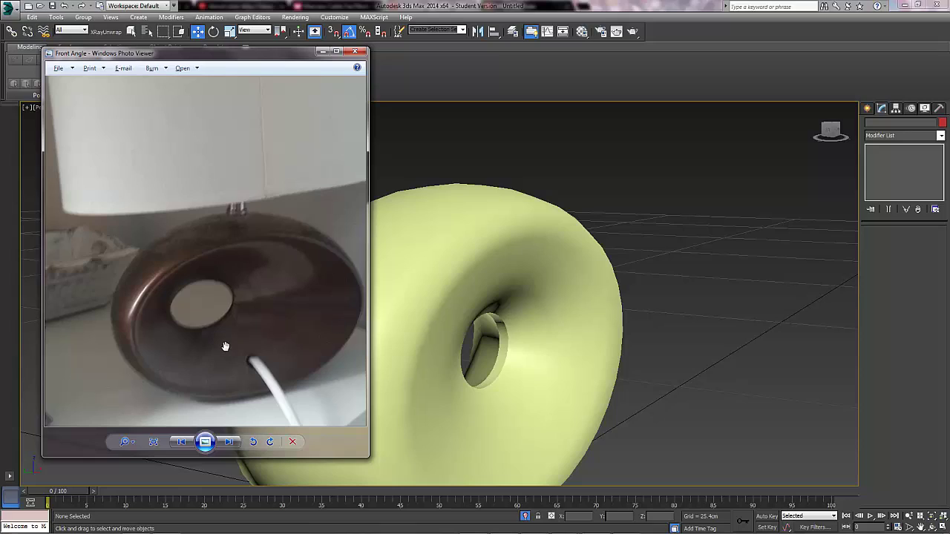
pyautogui.keyDown('alt'); pyautogui.moveTo(567, 263); pyautogui.dragTo(492, 259, button='middle'); pyautogui.keyUp('alt')
# Connect the ring of edges just inside the lamp base's front rim with one segment, slid close to the rim.
pyautogui.click(558, 252)
pyautogui.click(558, 252)
pyautogui.scroll(3, 492, 260)
pyautogui.keyDown('alt'); pyautogui.moveTo(606, 244); pyautogui.dragTo(569, 239, button='middle'); pyautogui.keyUp('alt')
pyautogui.scroll(-5, 571, 238)
pyautogui.scroll(3, 569, 238)
pyautogui.click(890, 243)
pyautogui.keyDown('alt'); pyautogui.moveTo(478, 241); pyautogui.dragTo(465, 229, button='middle'); pyautogui.keyUp('alt')
pyautogui.scroll(3, 472, 236)
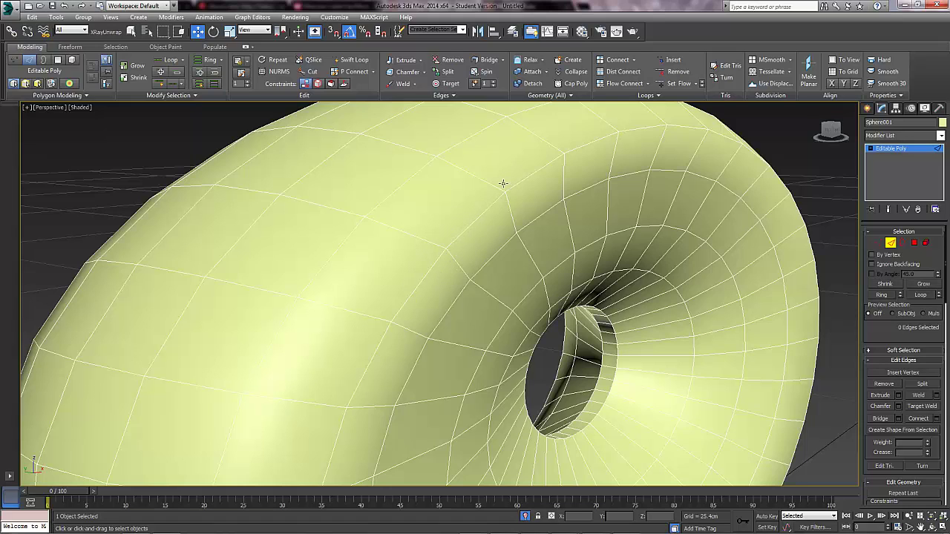
pyautogui.click(455, 258)
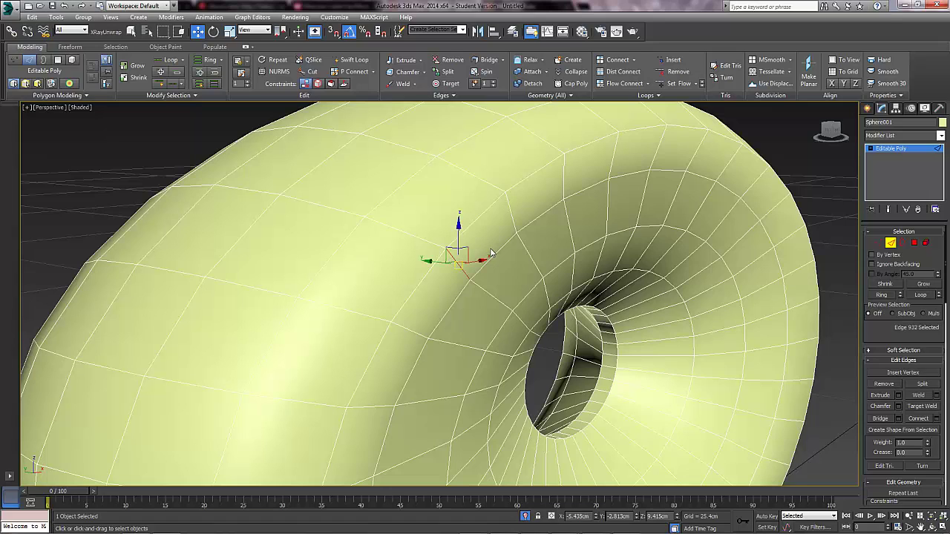
pyautogui.keyDown('shift'); pyautogui.click(508, 217); pyautogui.keyUp('shift')
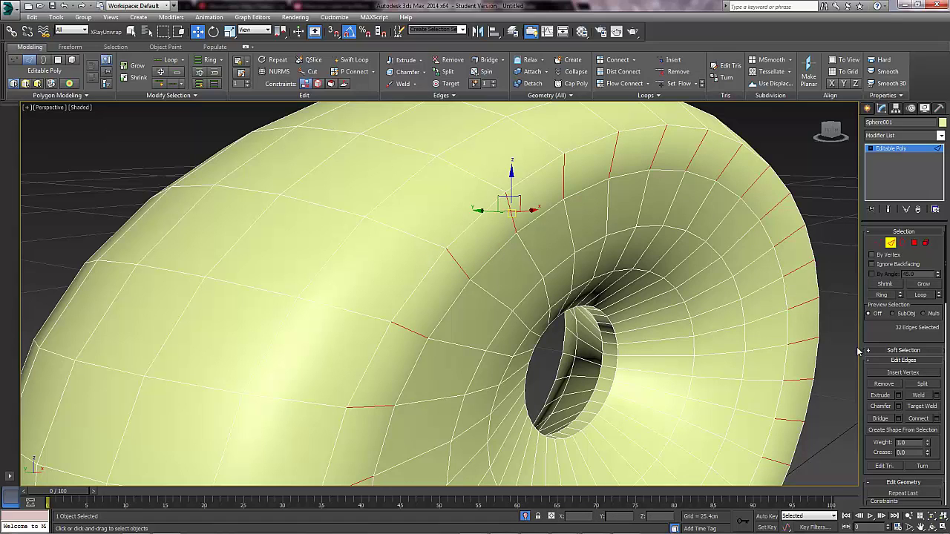
pyautogui.click(937, 419)
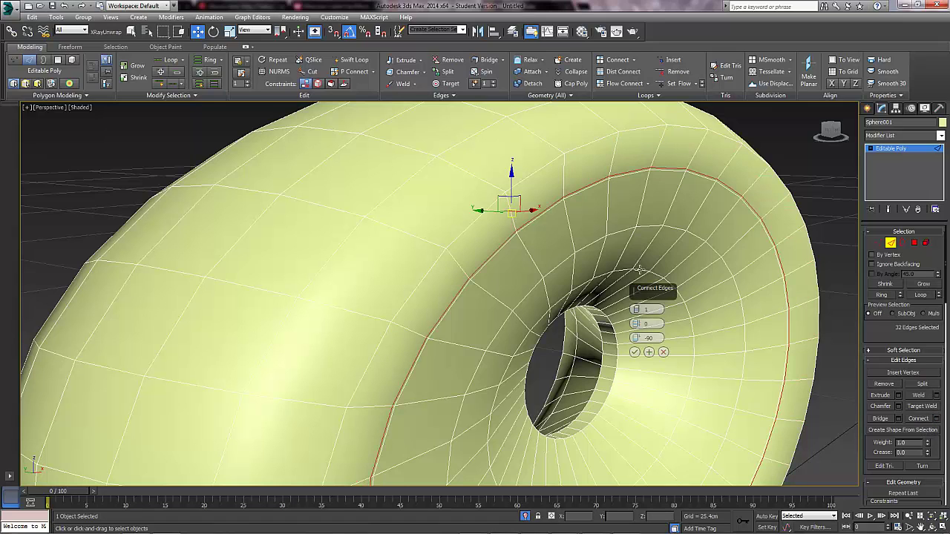
pyautogui.rightClick(636, 339)
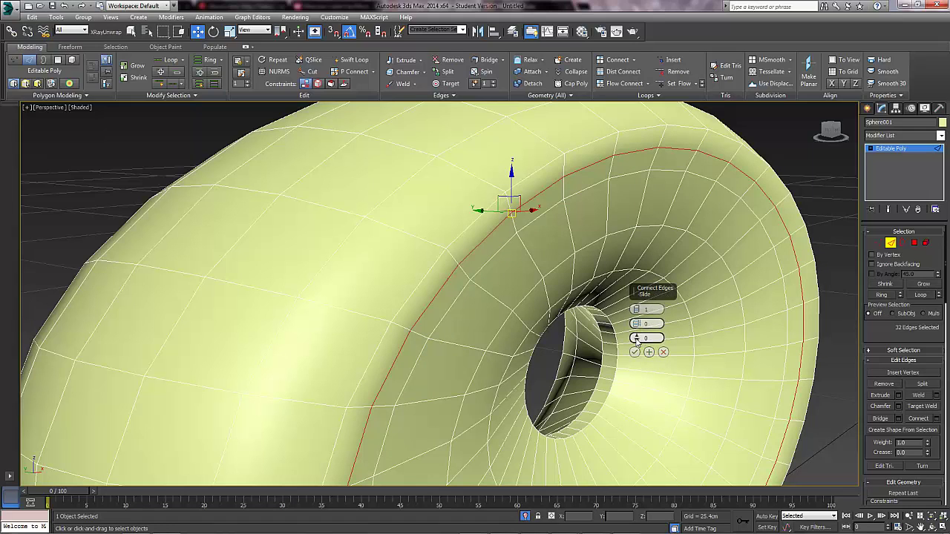
pyautogui.moveTo(636, 340); pyautogui.dragTo(615, 194)
pyautogui.click(634, 351)
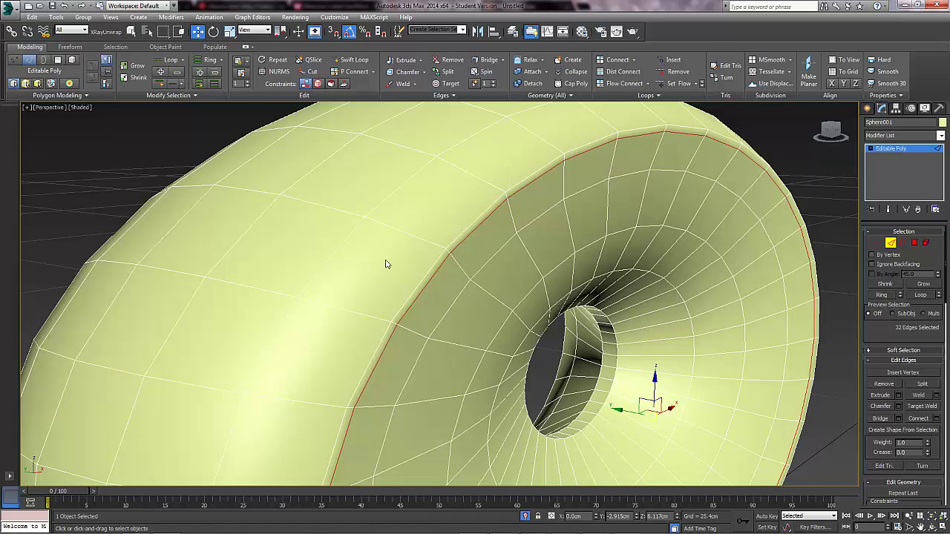
# Connect the ring of edges just outside the front rim with one segment at slide -80, and leave edge editing.
pyautogui.click(401, 233)
pyautogui.keyDown('shift'); pyautogui.click(479, 177); pyautogui.keyUp('shift')
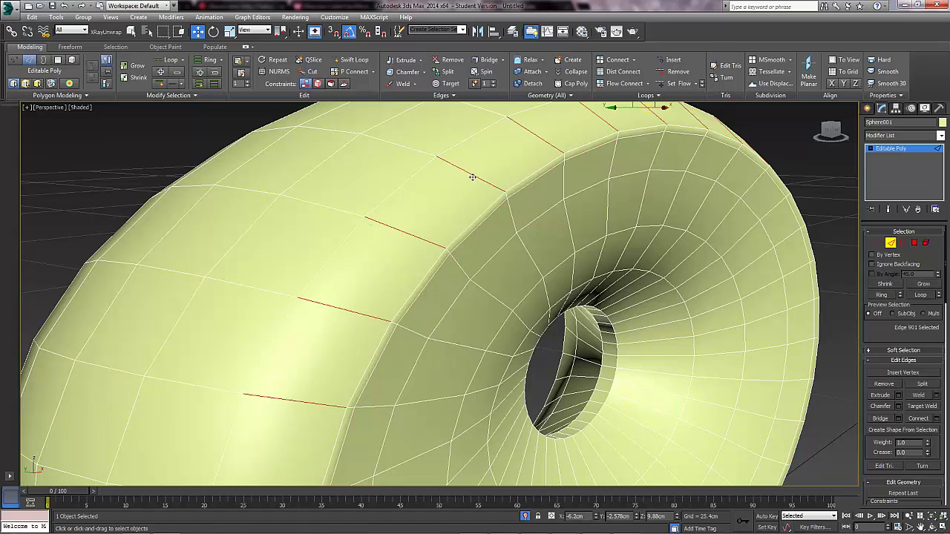
pyautogui.click(937, 420)
pyautogui.moveTo(640, 339); pyautogui.dragTo(617, 99)
pyautogui.keyDown('alt'); pyautogui.moveTo(512, 186); pyautogui.dragTo(499, 208, button='middle'); pyautogui.keyUp('alt')
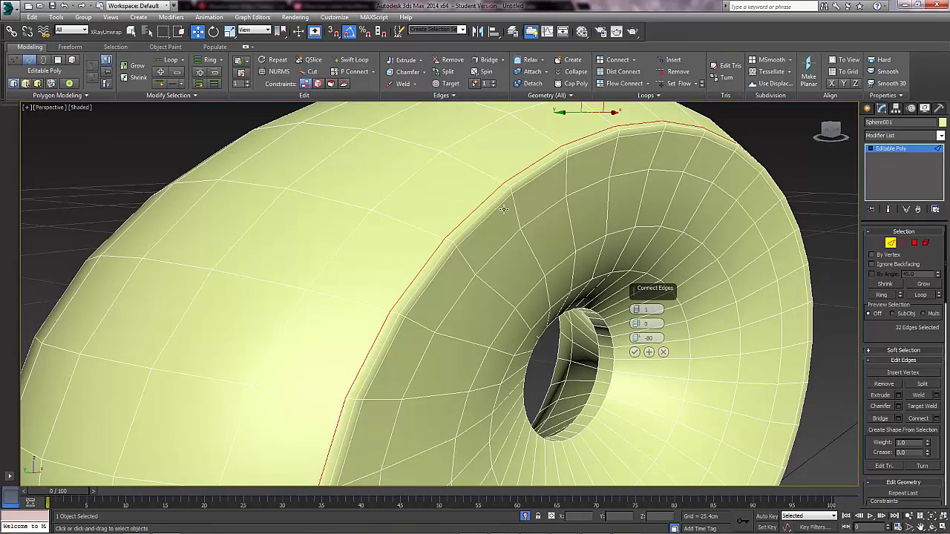
pyautogui.click(635, 354)
pyautogui.scroll(-5, 555, 230)
pyautogui.keyDown('alt'); pyautogui.moveTo(572, 267); pyautogui.dragTo(615, 228, button='middle'); pyautogui.keyUp('alt')
pyautogui.click(892, 246)
# Apply a MeshSmooth modifier to the lamp base and deselect it.
pyautogui.keyDown('alt'); pyautogui.moveTo(403, 201); pyautogui.dragTo(475, 292, button='middle'); pyautogui.keyUp('alt')
pyautogui.scroll(5, 475, 291)
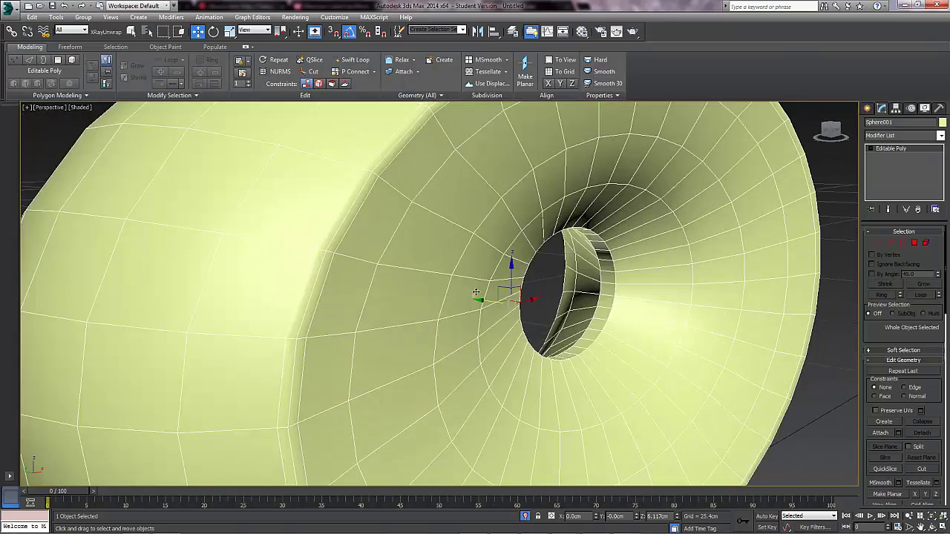
pyautogui.scroll(-6, 476, 292)
pyautogui.keyDown('alt'); pyautogui.moveTo(471, 294); pyautogui.dragTo(517, 216, button='middle'); pyautogui.keyUp('alt')
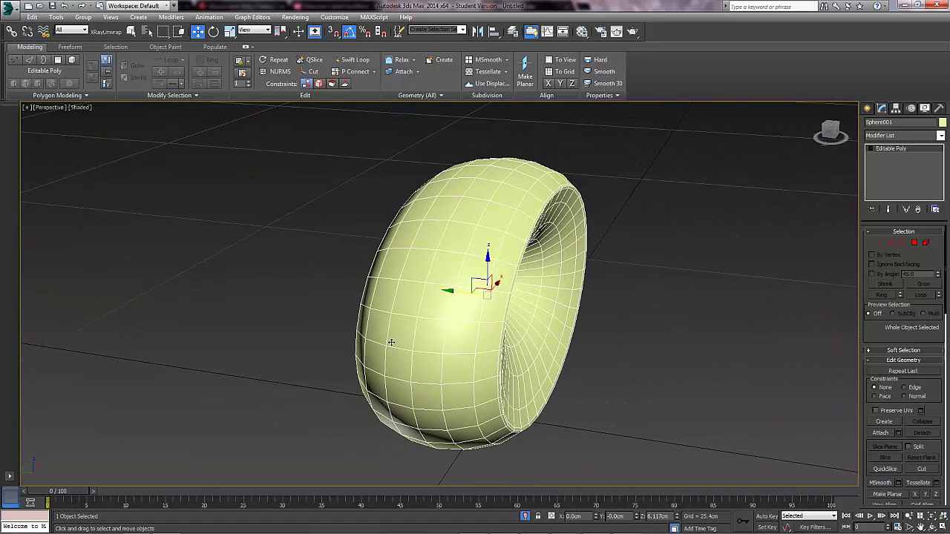
pyautogui.keyDown('alt'); pyautogui.moveTo(543, 280); pyautogui.dragTo(596, 267, button='middle'); pyautogui.keyUp('alt')
pyautogui.scroll(4, 542, 273)
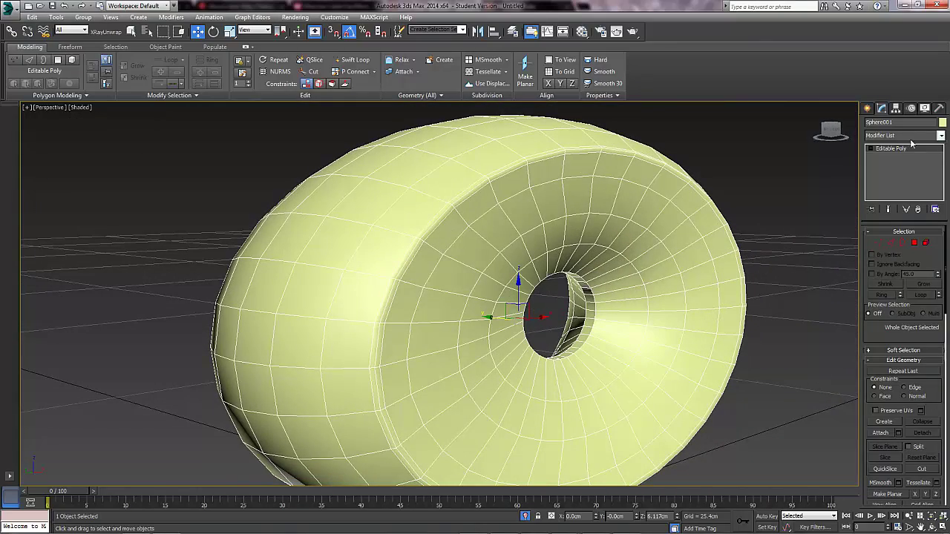
pyautogui.click(940, 136)
pyautogui.scroll(-3, 908, 430)
pyautogui.scroll(-4, 908, 429)
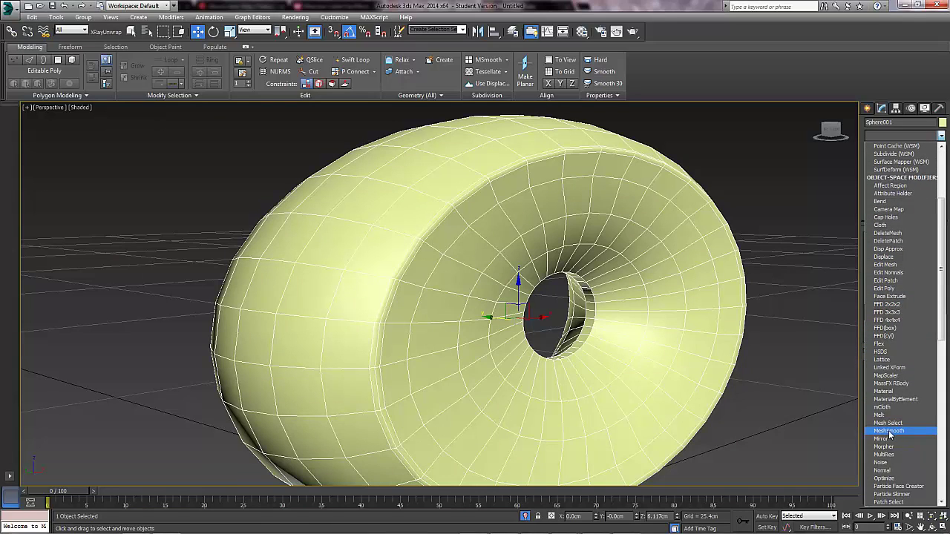
pyautogui.click(890, 434)
pyautogui.click(748, 368)
# Compare the sharpness of the smoothed lamp base's rim with the Front Angle reference photo.
pyautogui.keyDown('alt'); pyautogui.moveTo(733, 365); pyautogui.dragTo(692, 322, button='middle'); pyautogui.keyUp('alt')
pyautogui.scroll(-3, 763, 326)
pyautogui.scroll(3, 630, 325)
pyautogui.moveTo(629, 325); pyautogui.dragTo(651, 276, button='middle')
pyautogui.scroll(-2, 612, 250)
pyautogui.hotkey('alt', 'Tab')
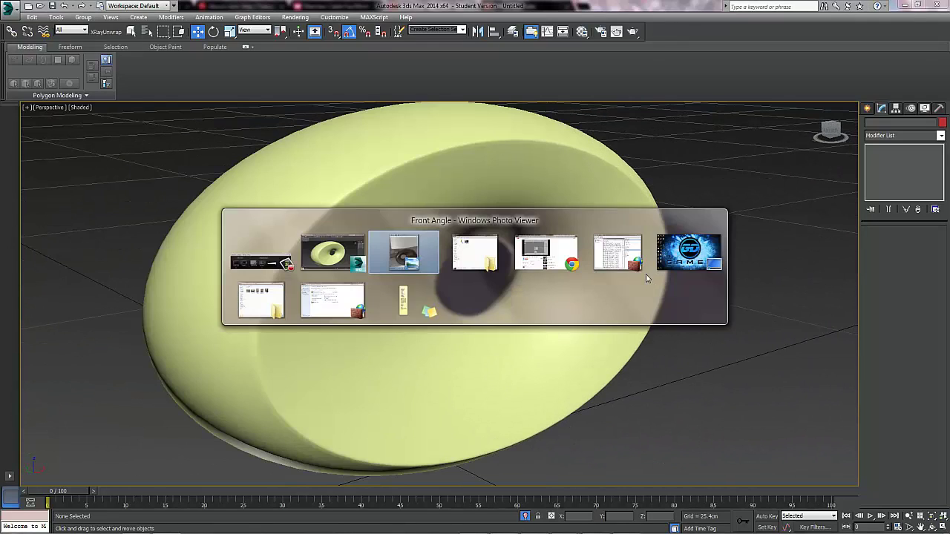
pyautogui.hotkey('alt', 'Tab')
pyautogui.keyDown('alt'); pyautogui.moveTo(487, 121); pyautogui.dragTo(541, 194, button='middle'); pyautogui.keyUp('alt')
pyautogui.hotkey('alt', 'Tab')
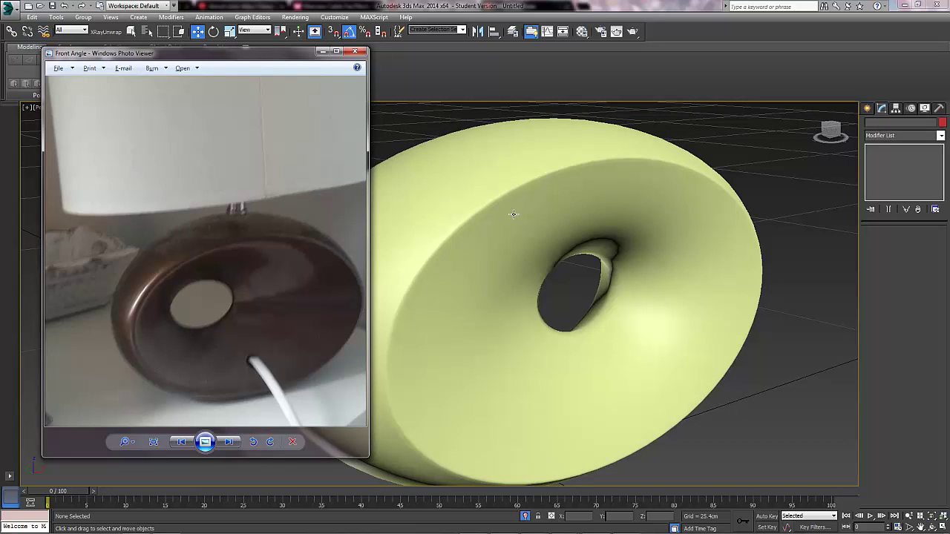
pyautogui.hotkey('alt', 'Tab')
pyautogui.keyDown('alt'); pyautogui.moveTo(529, 176); pyautogui.dragTo(511, 189, button='middle'); pyautogui.keyUp('alt')
pyautogui.hotkey('alt', 'Tab')
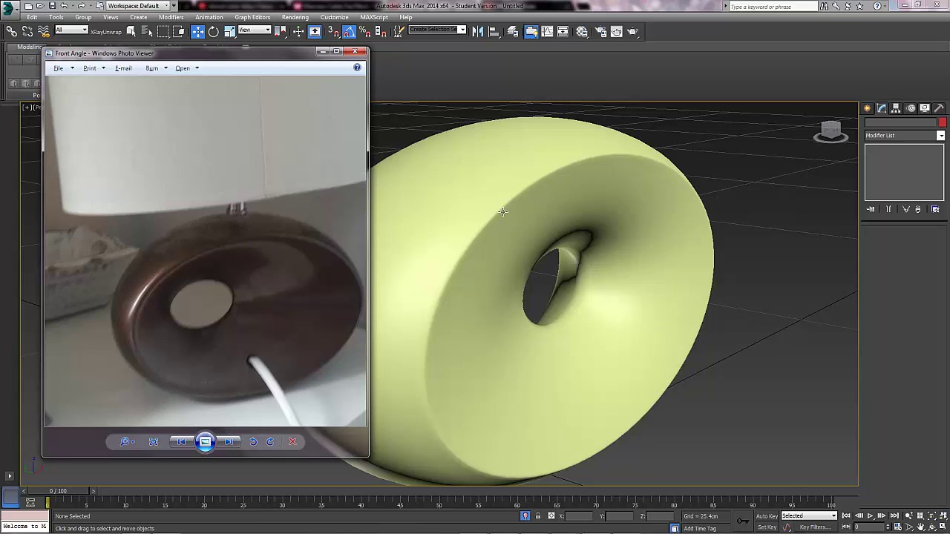
# Return to the lamp base's Editable Poly level and select the edge loop just outside the front rim.
pyautogui.click(541, 213)
pyautogui.moveTo(545, 211); pyautogui.dragTo(539, 214, button='middle')
pyautogui.click(890, 157)
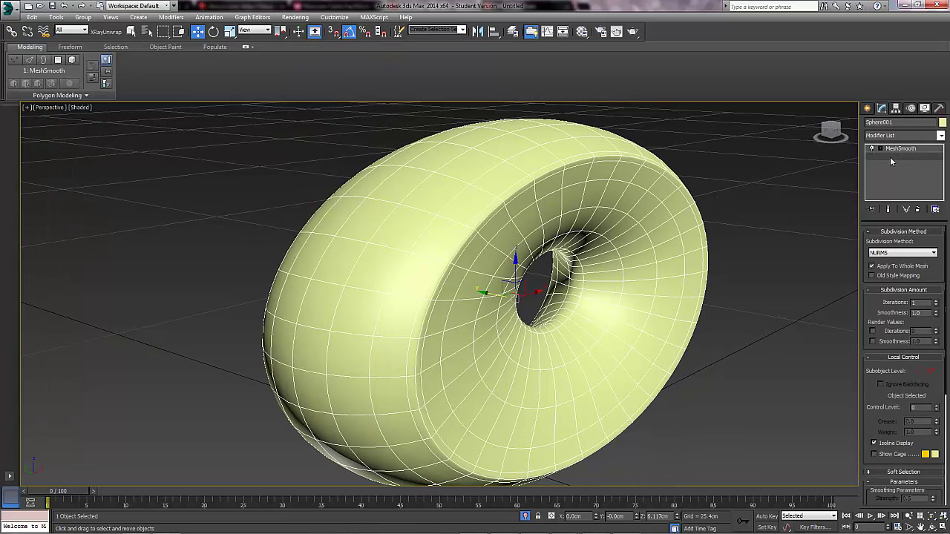
pyautogui.click(890, 157)
pyautogui.scroll(5, 685, 187)
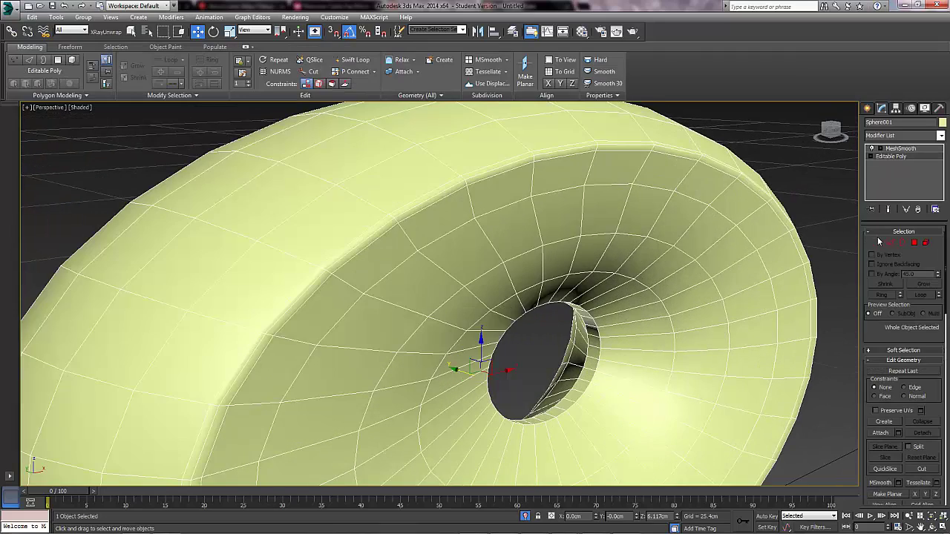
pyautogui.click(891, 243)
pyautogui.doubleClick(353, 243)
pyautogui.keyDown('alt'); pyautogui.moveTo(353, 244); pyautogui.dragTo(388, 243, button='middle'); pyautogui.keyUp('alt')
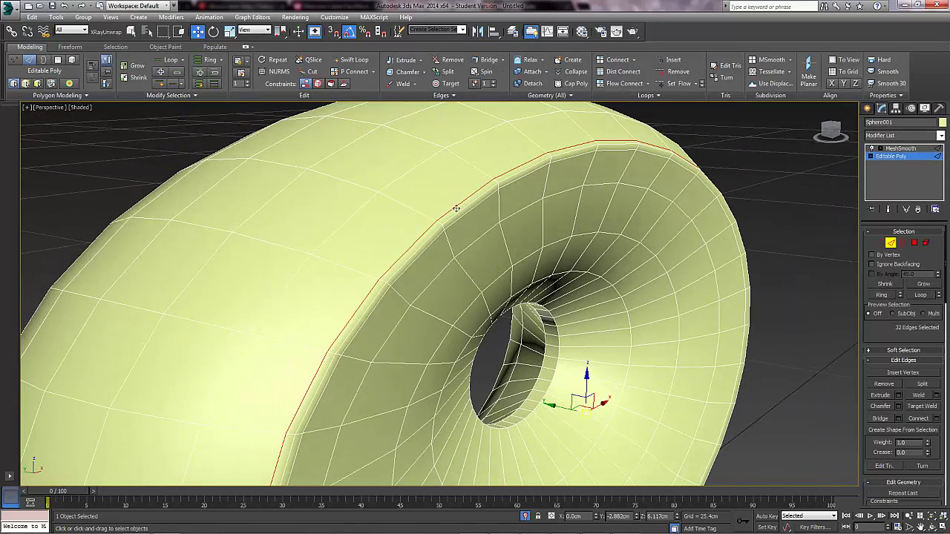
pyautogui.moveTo(499, 190); pyautogui.dragTo(469, 215, button='middle')
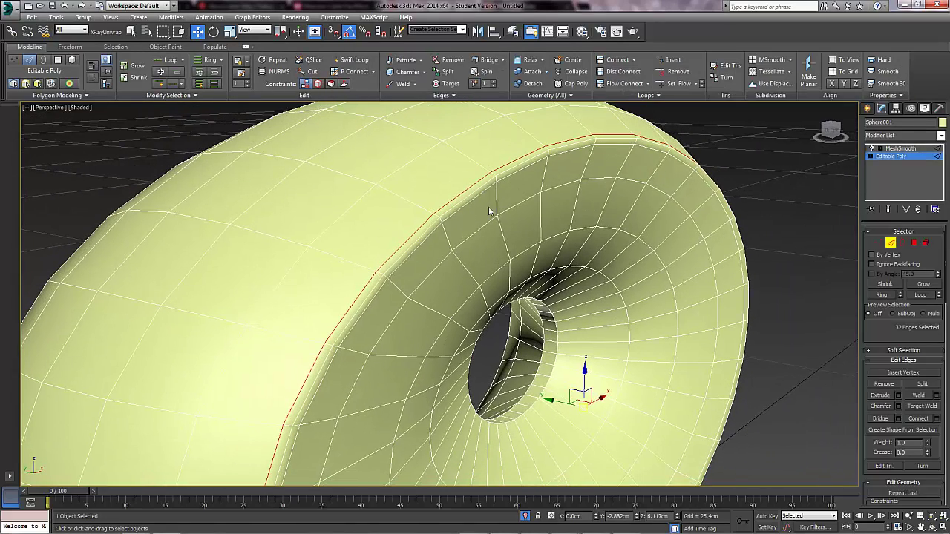
# Try to scale the selected outer rim loop uniformly without a constraint, and undo it.
pyautogui.press('r')
pyautogui.moveTo(521, 303)
pyautogui.mouseDown(button='middle')
pyautogui.moveTo(517, 287)
pyautogui.moveTo(517, 297)
pyautogui.mouseUp(button='middle')
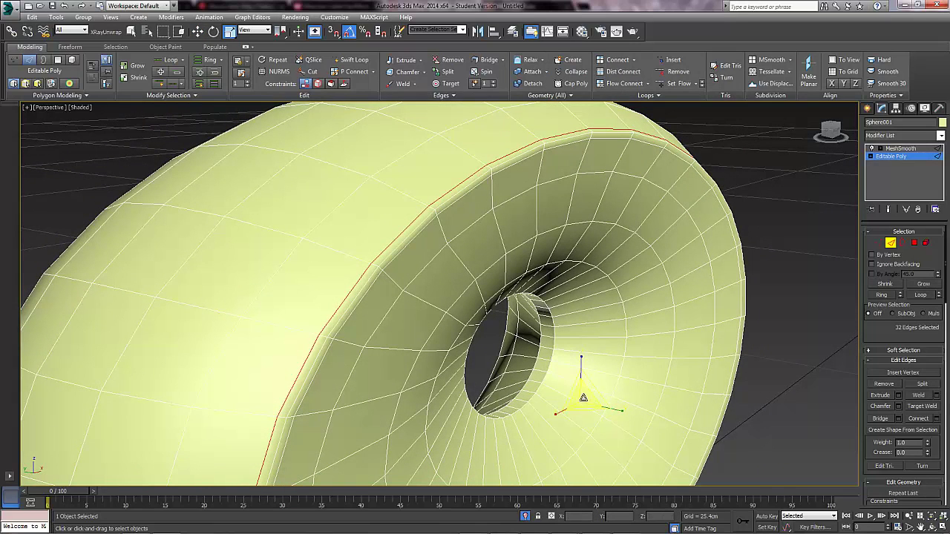
pyautogui.moveTo(583, 397); pyautogui.dragTo(584, 396)
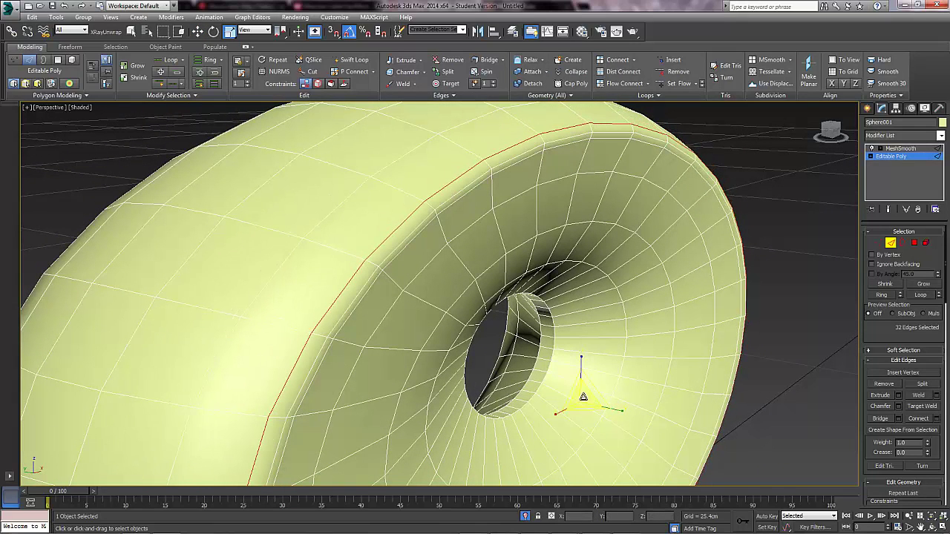
pyautogui.hotkey('ctrl', 'z')
# Try to scale the outer rim loop along its neighbouring edges with the Edge constraint, inspect the spacing, and undo it.
pyautogui.scroll(-2, 882, 342)
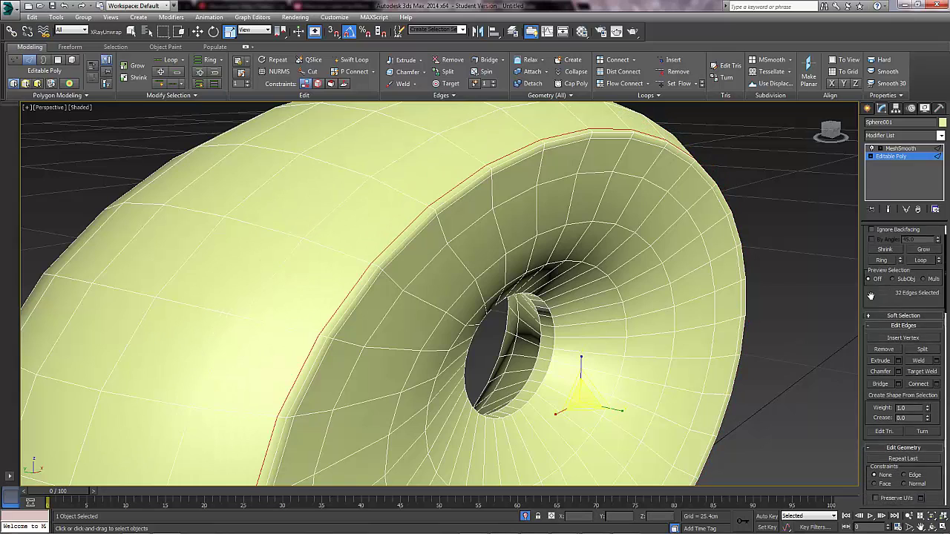
pyautogui.scroll(-2, 911, 454)
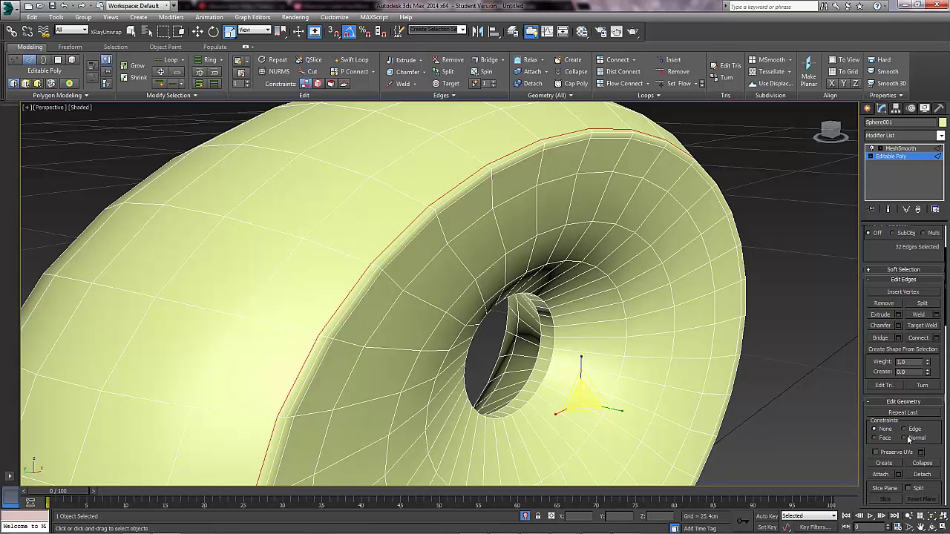
pyautogui.click(905, 429)
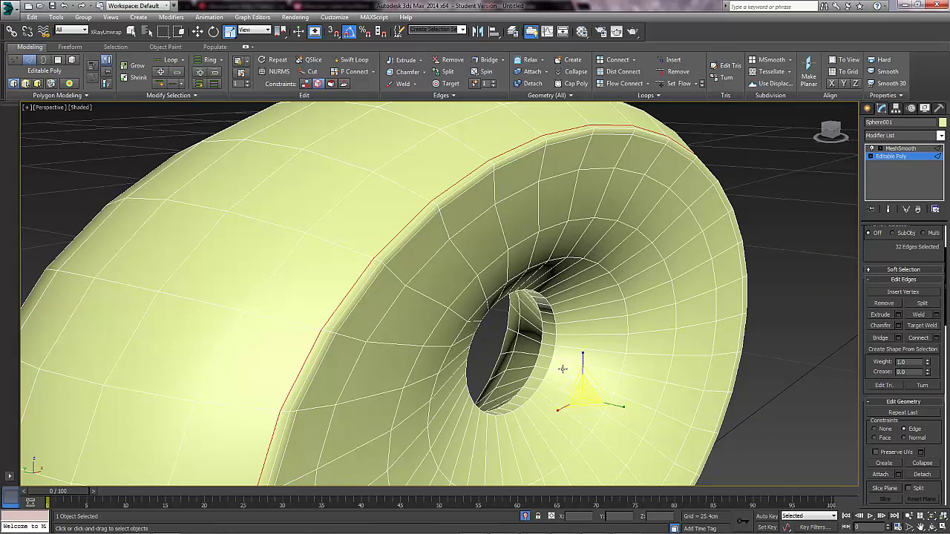
pyautogui.moveTo(583, 391); pyautogui.dragTo(583, 392)
pyautogui.keyDown('alt'); pyautogui.moveTo(430, 260); pyautogui.dragTo(424, 306, button='middle'); pyautogui.keyUp('alt')
pyautogui.scroll(3, 512, 153)
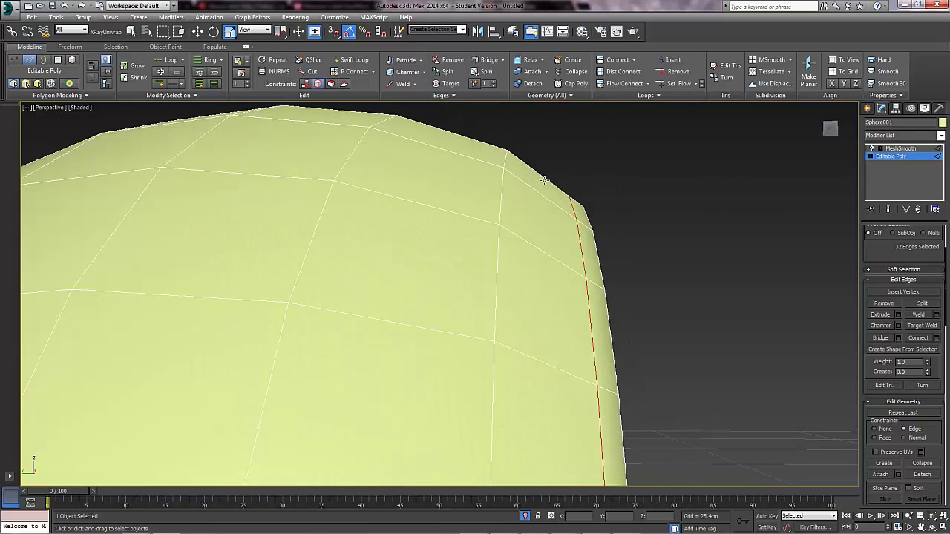
pyautogui.keyDown('alt'); pyautogui.moveTo(612, 279); pyautogui.dragTo(564, 230, button='middle'); pyautogui.keyUp('alt')
pyautogui.keyDown('alt'); pyautogui.moveTo(668, 375); pyautogui.dragTo(579, 314, button='middle'); pyautogui.keyUp('alt')
pyautogui.hotkey('ctrl', 'z')
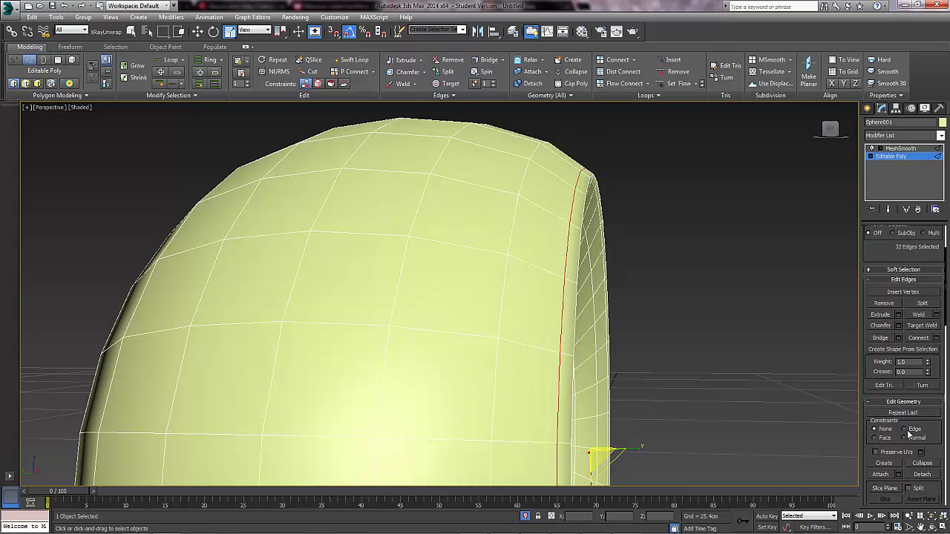
# Scale the outer rim loop slightly with the Edge constraint so it slides along the base's surface.
pyautogui.keyDown('alt'); pyautogui.moveTo(604, 190); pyautogui.dragTo(603, 236, button='middle'); pyautogui.keyUp('alt')
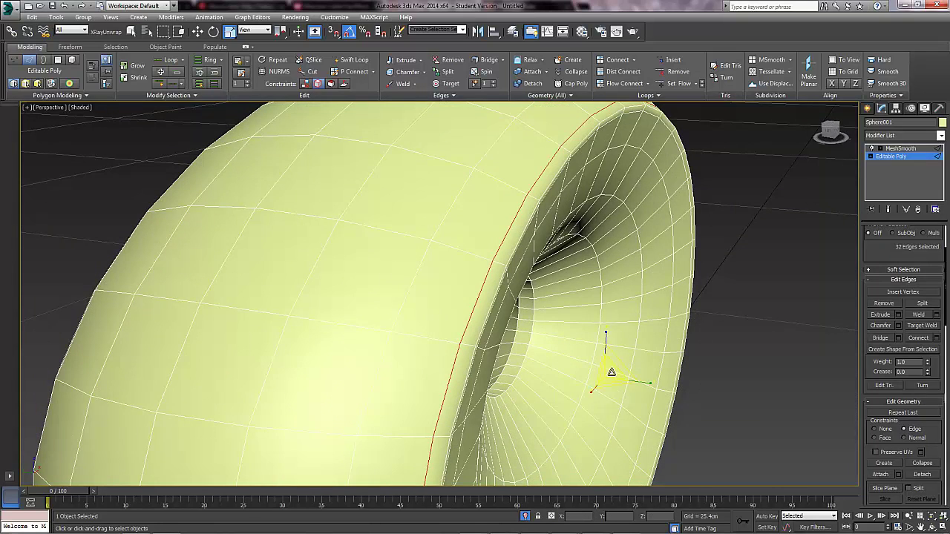
pyautogui.moveTo(612, 371); pyautogui.dragTo(611, 372)
pyautogui.keyDown('alt'); pyautogui.moveTo(562, 320); pyautogui.dragTo(528, 302, button='middle'); pyautogui.keyUp('alt')
pyautogui.keyDown('alt'); pyautogui.moveTo(392, 226); pyautogui.dragTo(420, 239, button='middle'); pyautogui.keyUp('alt')
# Select the edge loop just inside the front rim and scale it uniformly to 99% with the Edge constraint.
pyautogui.keyDown('alt'); pyautogui.moveTo(395, 202); pyautogui.dragTo(443, 254, button='middle'); pyautogui.keyUp('alt')
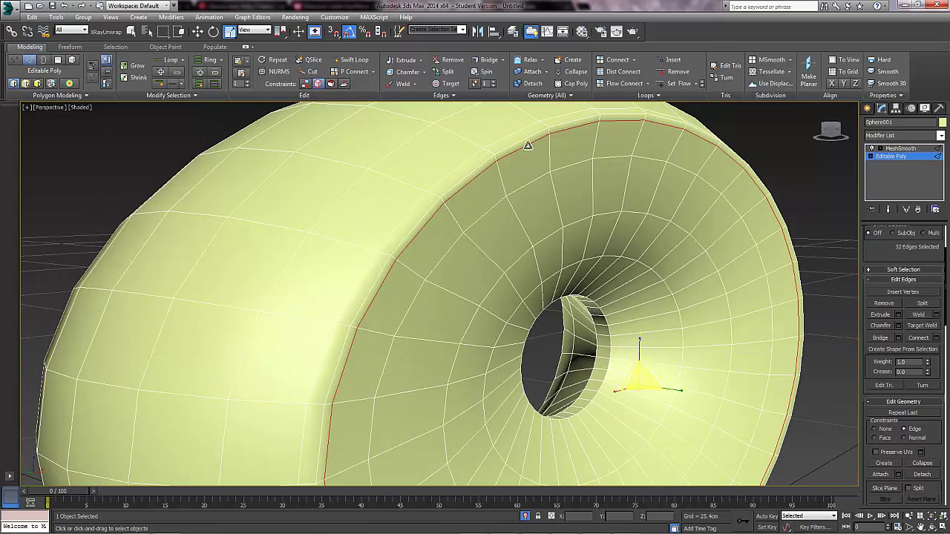
pyautogui.scroll(2, 595, 373)
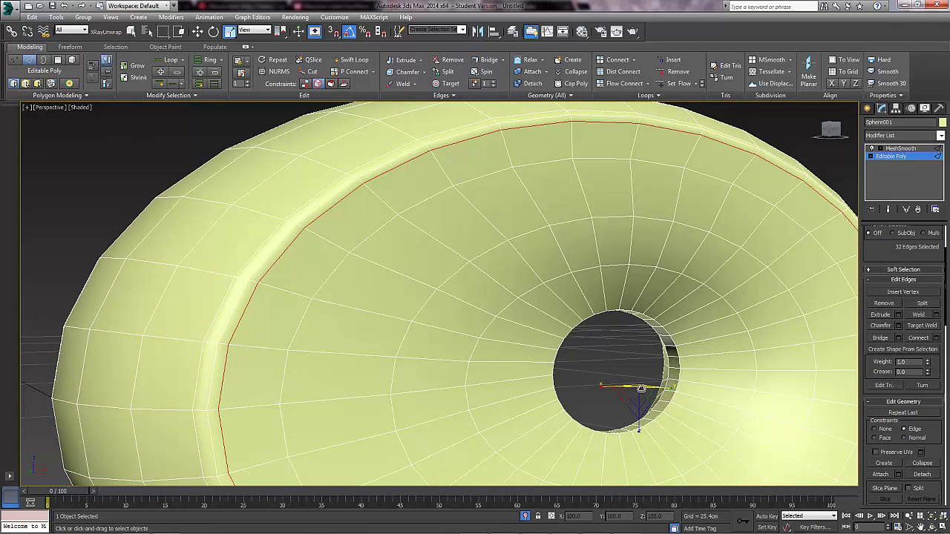
pyautogui.moveTo(639, 393); pyautogui.dragTo(639, 394)
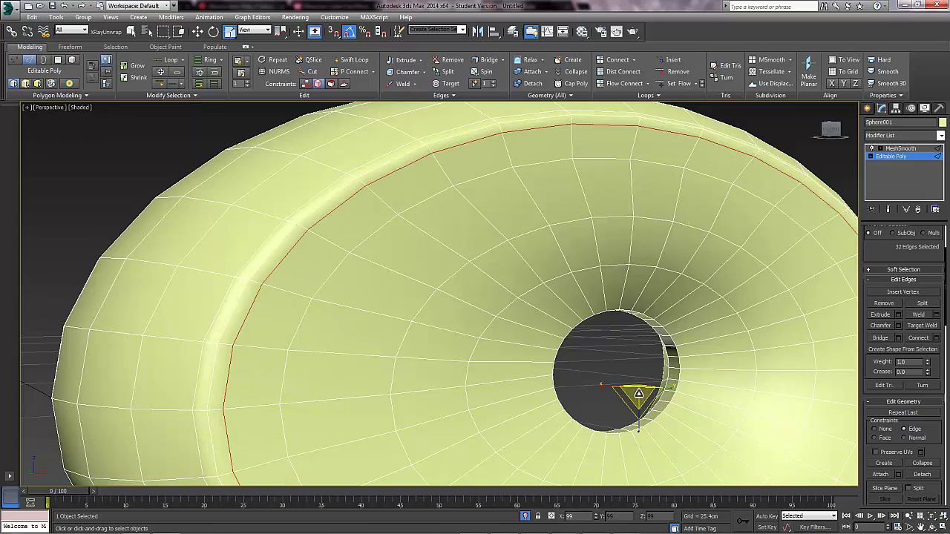
pyautogui.moveTo(497, 325)
pyautogui.keyDown('alt'); pyautogui.mouseDown(button='middle')
pyautogui.moveTo(532, 338)
pyautogui.moveTo(482, 324)
pyautogui.mouseUp(button='middle'); pyautogui.keyUp('alt')
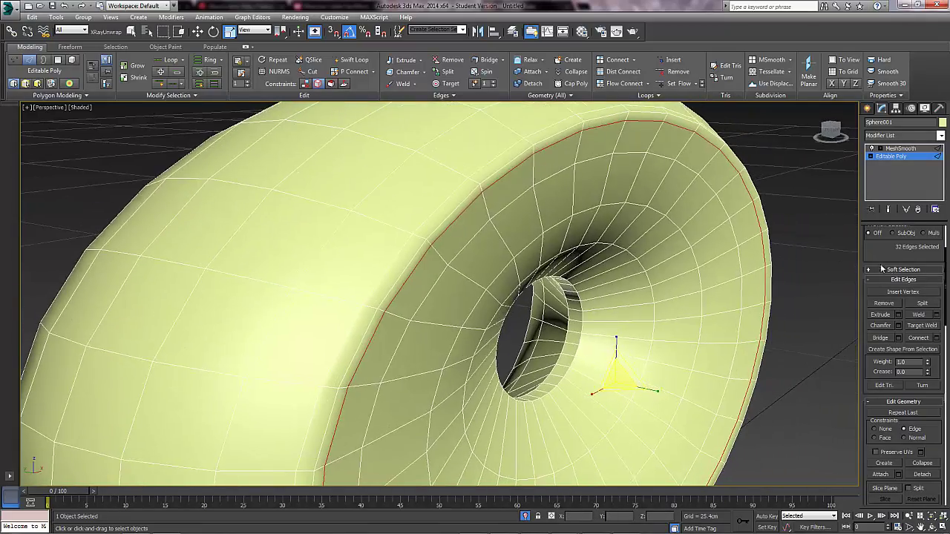
# Leave edge editing, return to the MeshSmooth level, deselect the lamp base, and compare it with the Front Angle photo.
pyautogui.moveTo(874, 250); pyautogui.dragTo(865, 429)
pyautogui.click(889, 246)
pyautogui.scroll(-3, 809, 258)
pyautogui.click(904, 148)
pyautogui.click(803, 231)
pyautogui.click(801, 234)
pyautogui.keyDown('alt'); pyautogui.moveTo(802, 234); pyautogui.dragTo(753, 261, button='middle'); pyautogui.keyUp('alt')
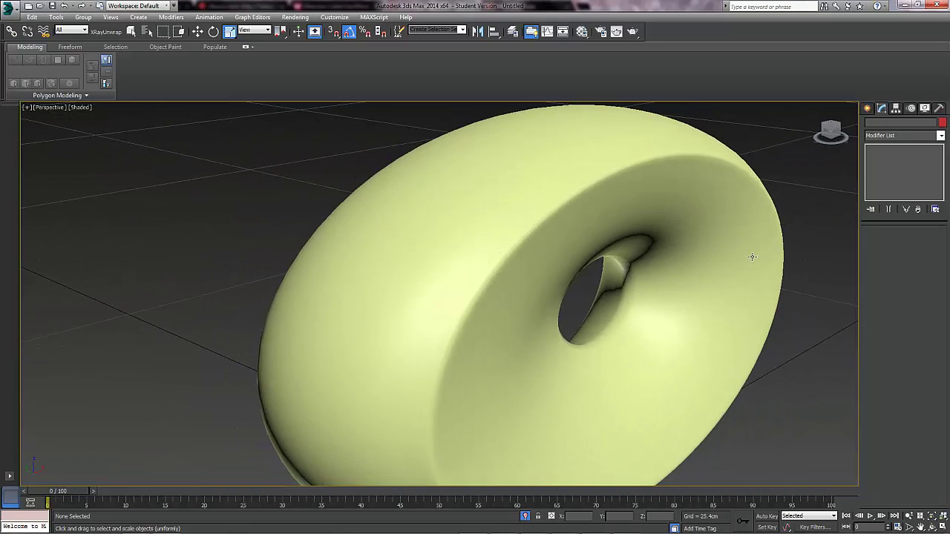
pyautogui.hotkey('alt', 'Tab')
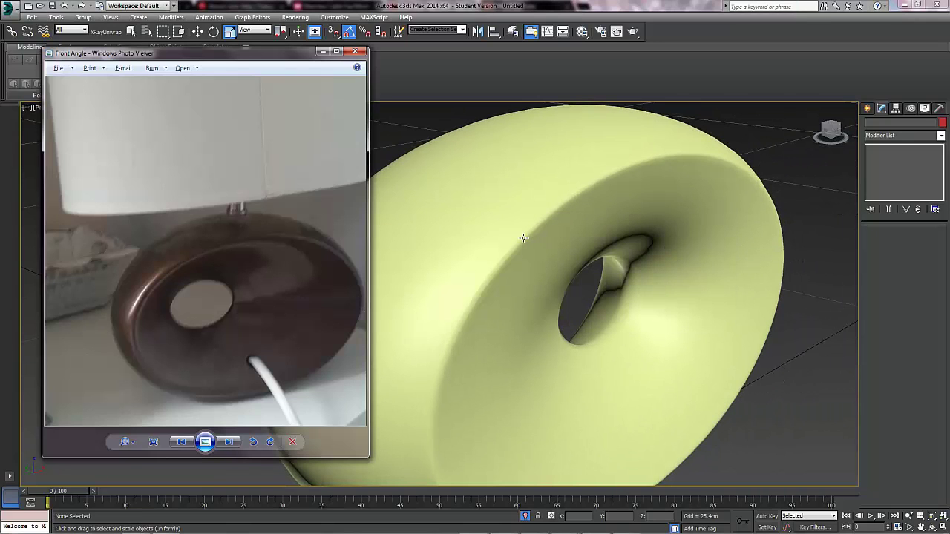
# Switch back to 3ds Max, select the smoothed lamp base and return to edge editing on its Editable Poly level.
pyautogui.hotkey('alt', 'Tab')
pyautogui.keyDown('alt'); pyautogui.moveTo(563, 270); pyautogui.dragTo(665, 284, button='middle'); pyautogui.keyUp('alt')
pyautogui.scroll(4, 570, 246)
pyautogui.keyDown('alt'); pyautogui.moveTo(657, 286); pyautogui.dragTo(632, 451, button='middle'); pyautogui.keyUp('alt')
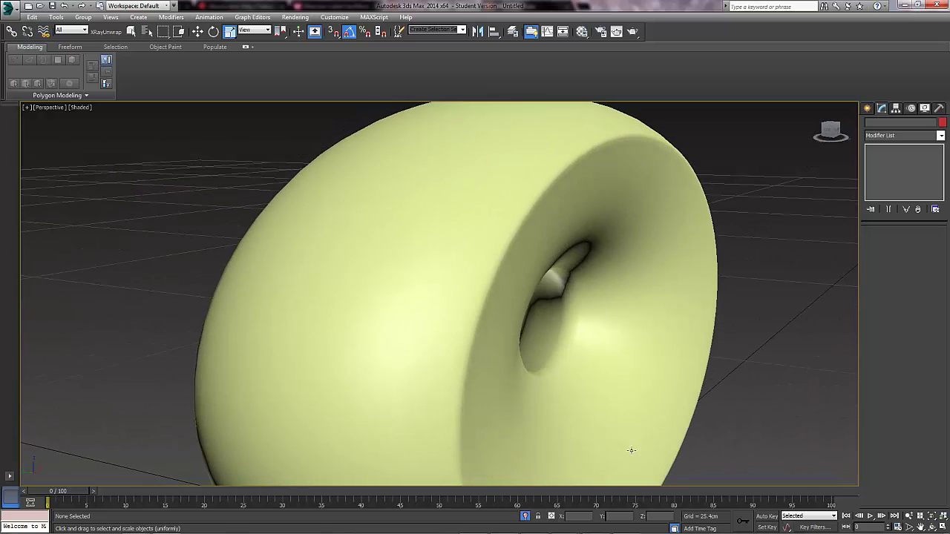
pyautogui.keyDown('alt'); pyautogui.moveTo(597, 418); pyautogui.dragTo(624, 420, button='middle'); pyautogui.keyUp('alt')
pyautogui.scroll(5, 613, 308)
pyautogui.click(615, 307)
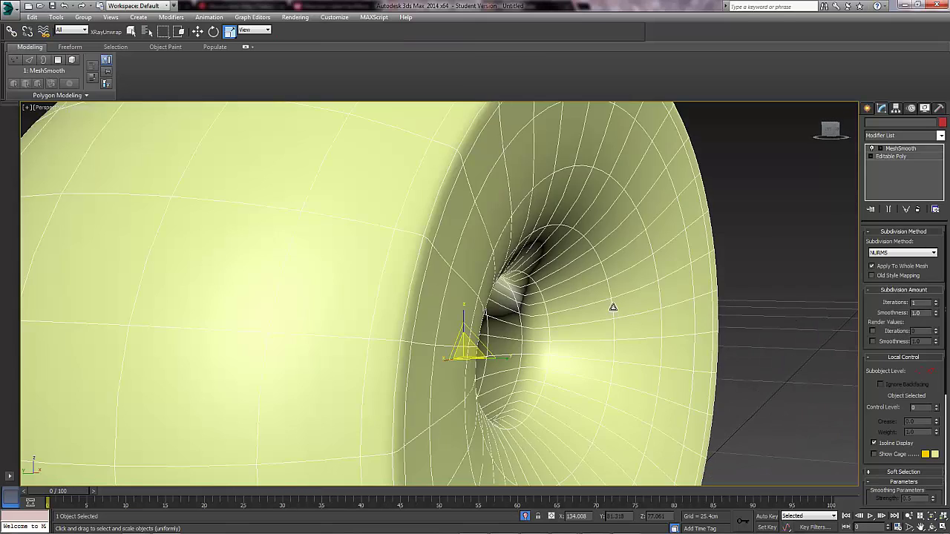
pyautogui.scroll(-3, 615, 307)
pyautogui.moveTo(625, 265); pyautogui.dragTo(610, 237, button='middle')
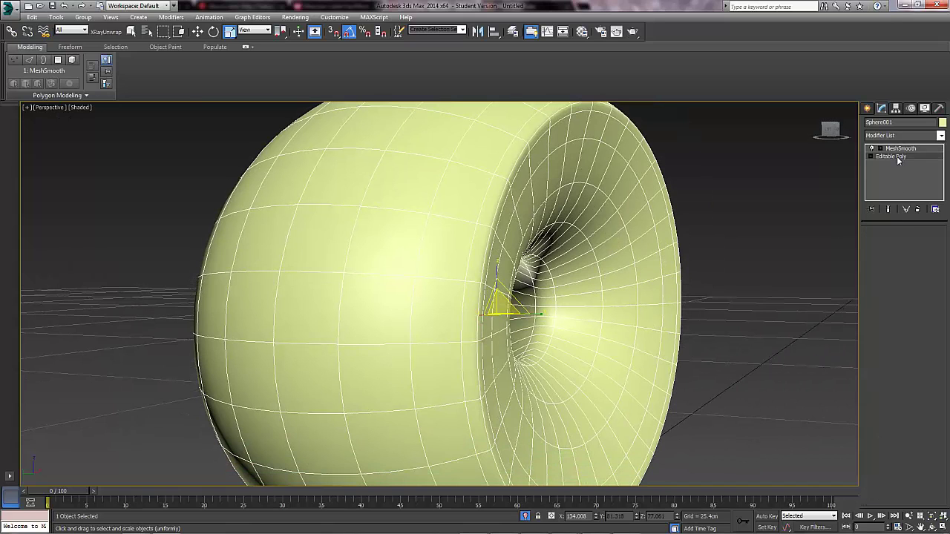
pyautogui.click(897, 156)
pyautogui.click(890, 244)
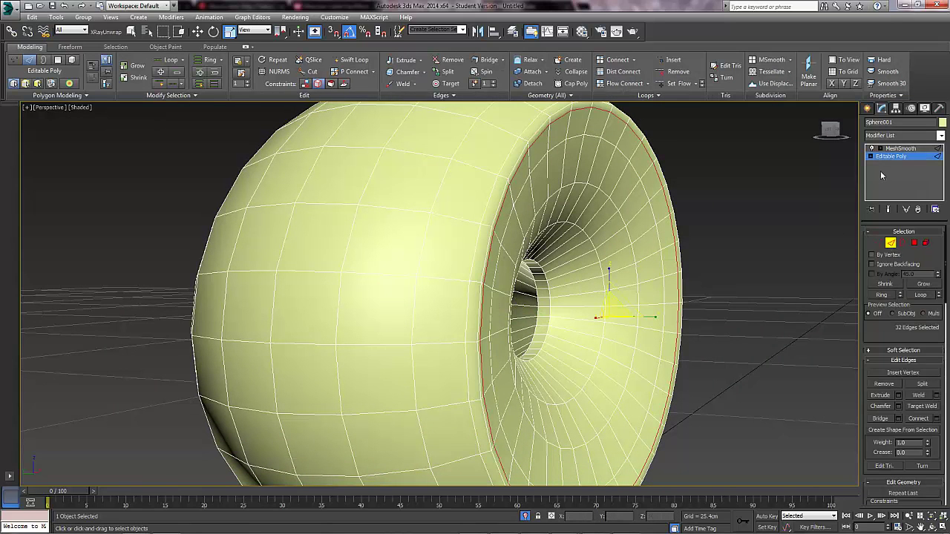
# Select the full edge loop midway between the front rim and the hole on the concave face.
pyautogui.keyDown('alt'); pyautogui.moveTo(641, 232); pyautogui.dragTo(794, 149, button='middle'); pyautogui.keyUp('alt')
pyautogui.keyDown('alt'); pyautogui.moveTo(549, 301); pyautogui.dragTo(564, 282, button='middle'); pyautogui.keyUp('alt')
pyautogui.keyDown('alt'); pyautogui.moveTo(583, 196); pyautogui.dragTo(612, 173, button='middle'); pyautogui.keyUp('alt')
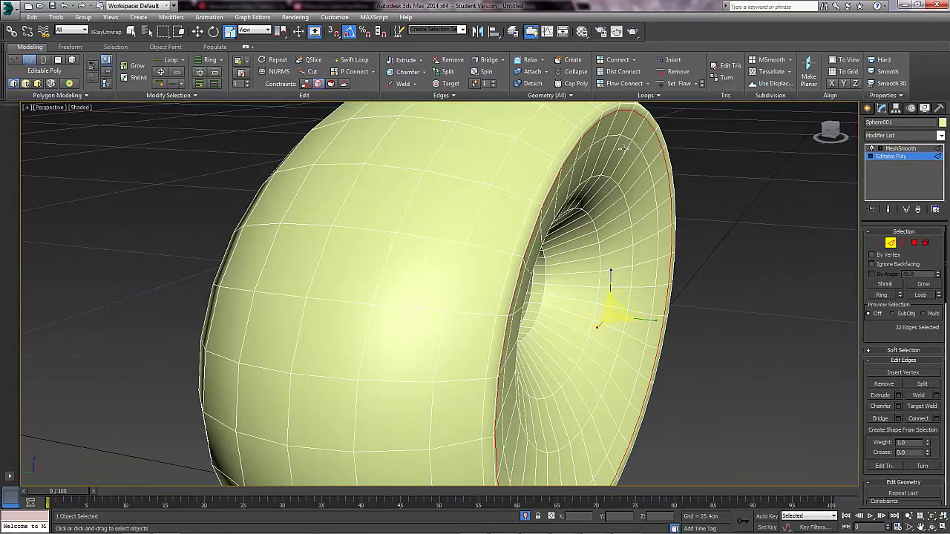
pyautogui.keyDown('alt'); pyautogui.moveTo(613, 183); pyautogui.dragTo(635, 236, button='middle'); pyautogui.keyUp('alt')
pyautogui.scroll(4, 635, 236)
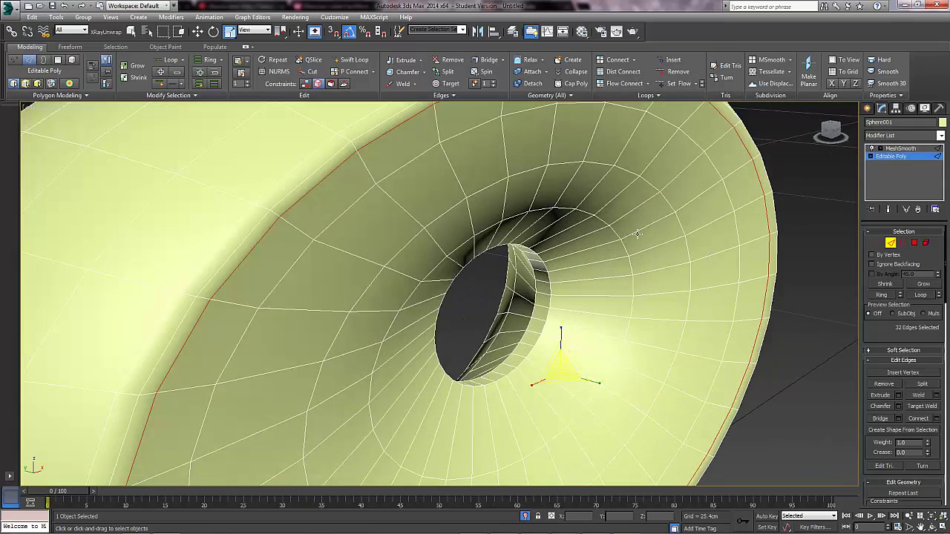
pyautogui.doubleClick(613, 221)
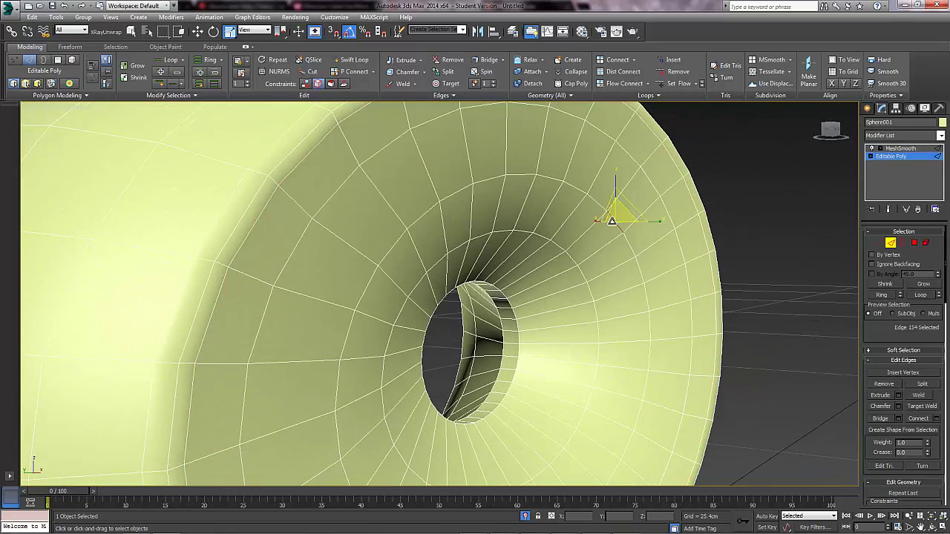
# Set the constraints to None and move the selected loop slightly deeper into the base along the Y axis.
pyautogui.keyDown('alt'); pyautogui.moveTo(577, 259); pyautogui.dragTo(586, 264, button='middle'); pyautogui.keyUp('alt')
pyautogui.press('w')
pyautogui.keyDown('alt'); pyautogui.moveTo(479, 357); pyautogui.dragTo(522, 345, button='middle'); pyautogui.keyUp('alt')
pyautogui.press('w')
pyautogui.moveTo(522, 346); pyautogui.dragTo(526, 346)
pyautogui.scroll(-2, 923, 359)
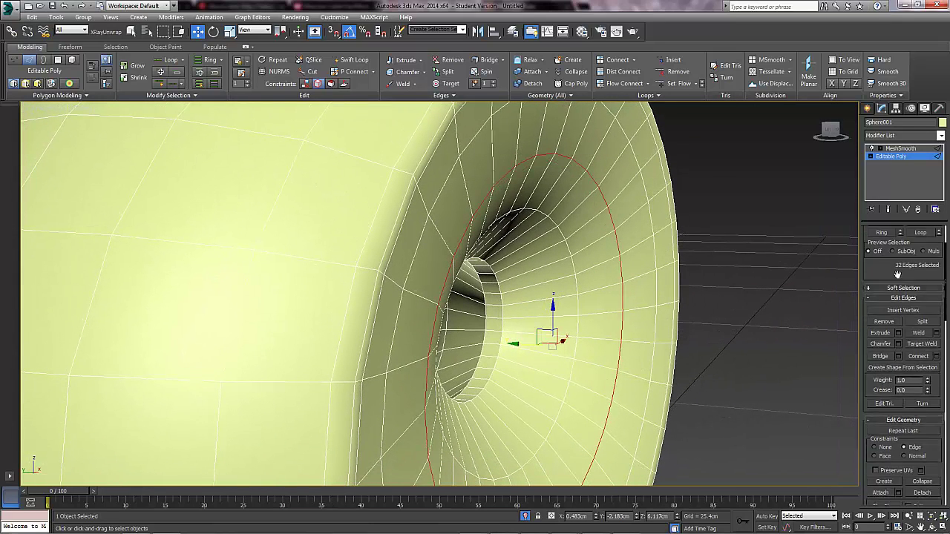
pyautogui.scroll(-2, 882, 434)
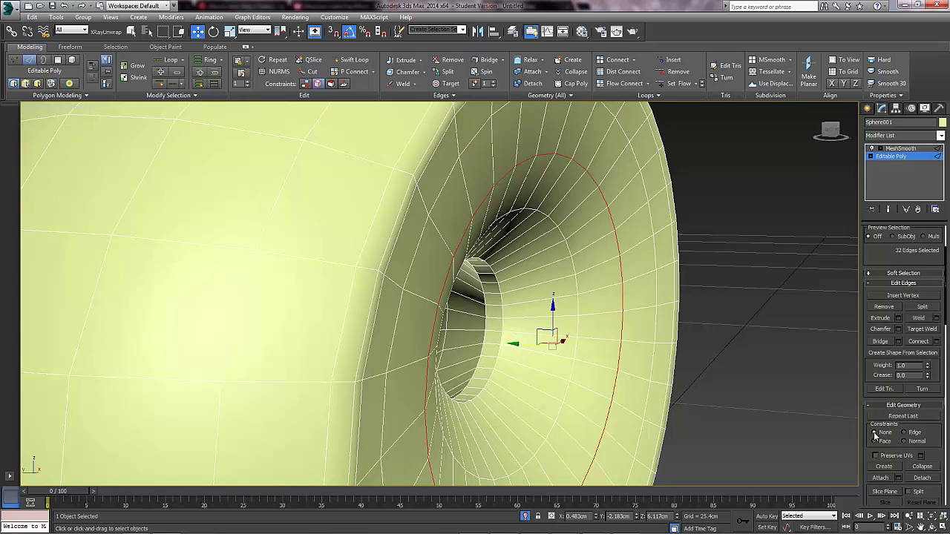
pyautogui.keyDown('alt'); pyautogui.moveTo(513, 302); pyautogui.dragTo(518, 302, button='middle'); pyautogui.keyUp('alt')
pyautogui.moveTo(520, 345); pyautogui.dragTo(516, 344)
# In the wireframe Left view, move the selected loop and the neighbouring loop nearer the hole slightly further toward the base's centre.
pyautogui.scroll(-10, 514, 343)
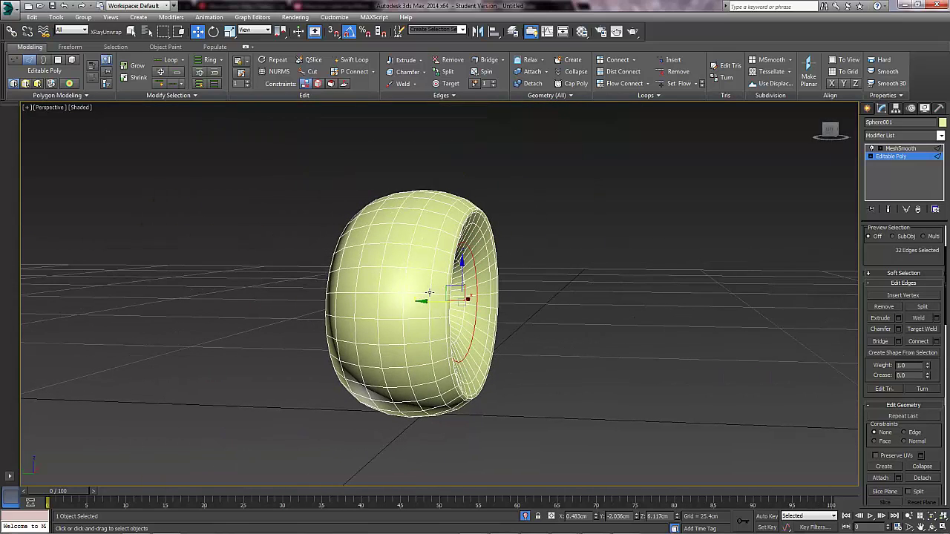
pyautogui.press('F3')
pyautogui.press('l')
pyautogui.moveTo(498, 238); pyautogui.dragTo(455, 281, button='middle')
pyautogui.scroll(-2, 437, 282)
pyautogui.scroll(2, 438, 282)
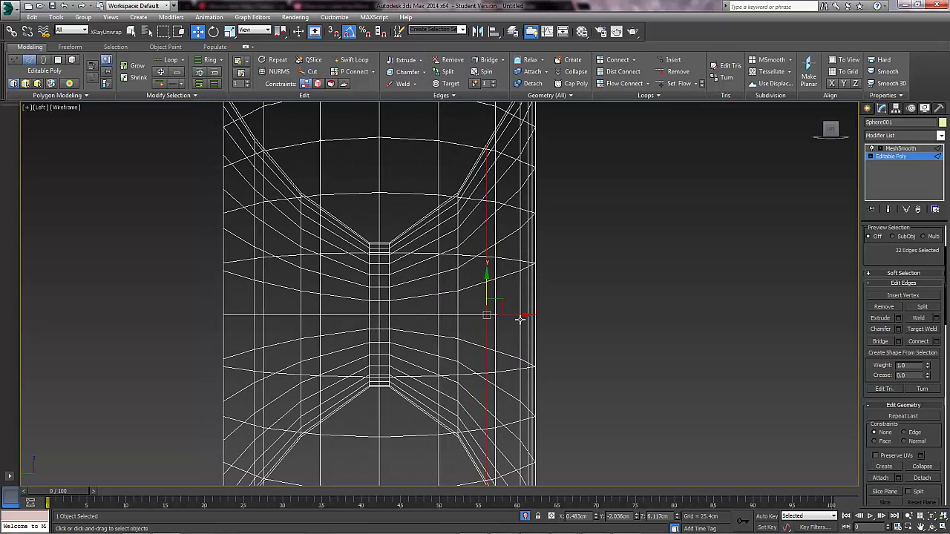
pyautogui.moveTo(521, 318); pyautogui.dragTo(469, 317)
pyautogui.doubleClick(457, 301)
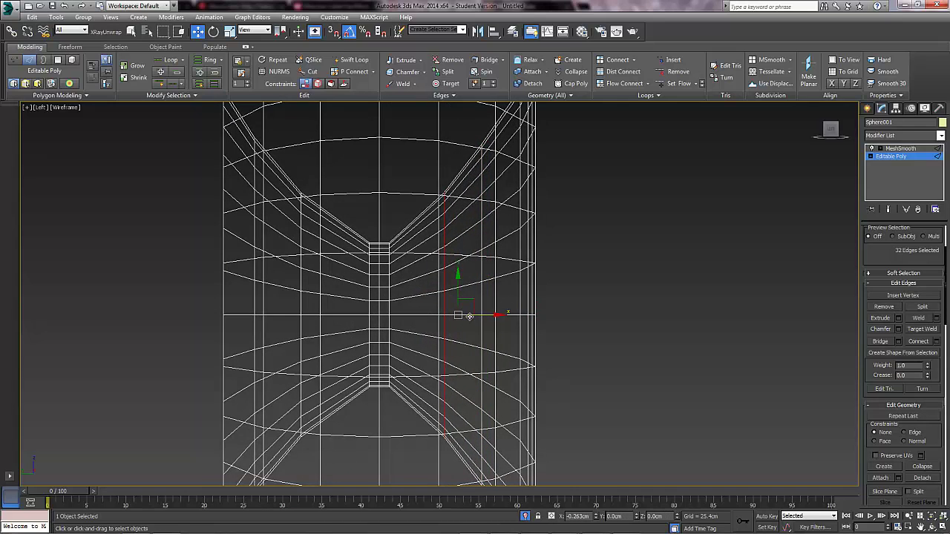
pyautogui.scroll(-2, 517, 276)
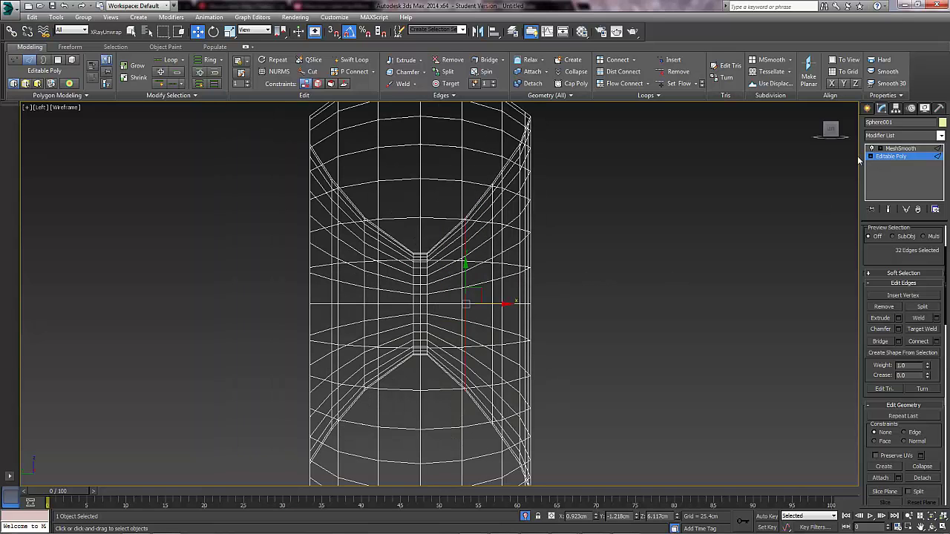
# In the shaded Front view, move the loop around the hole about 0.15 cm along X to centre it better on the hole.
pyautogui.press('p')
pyautogui.keyDown('alt'); pyautogui.moveTo(725, 207); pyautogui.dragTo(597, 251, button='middle'); pyautogui.keyUp('alt')
pyautogui.scroll(4, 596, 251)
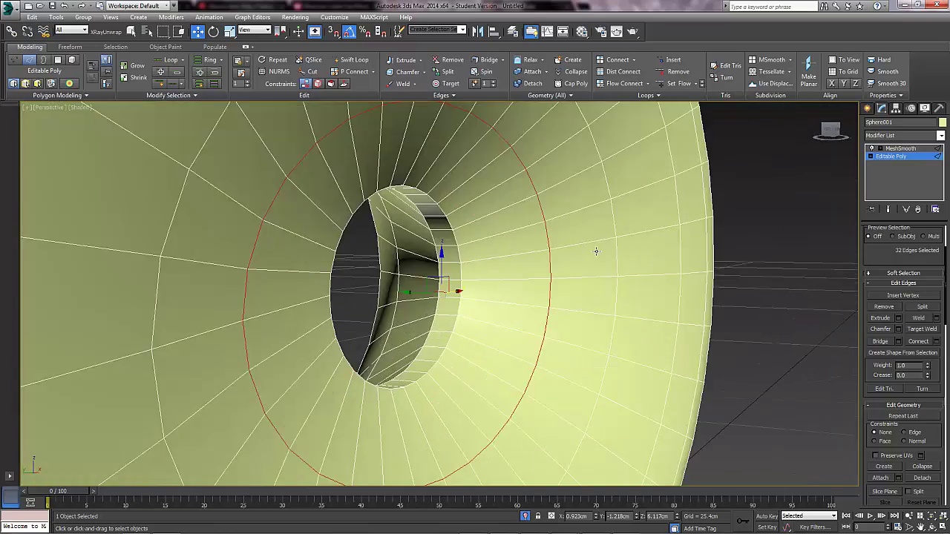
pyautogui.scroll(-4, 550, 217)
pyautogui.moveTo(549, 217)
pyautogui.keyDown('alt'); pyautogui.mouseDown(button='middle')
pyautogui.moveTo(509, 226)
pyautogui.moveTo(532, 225)
pyautogui.moveTo(520, 214)
pyautogui.mouseUp(button='middle'); pyautogui.keyUp('alt')
pyautogui.scroll(-2, 505, 235)
pyautogui.scroll(2, 534, 263)
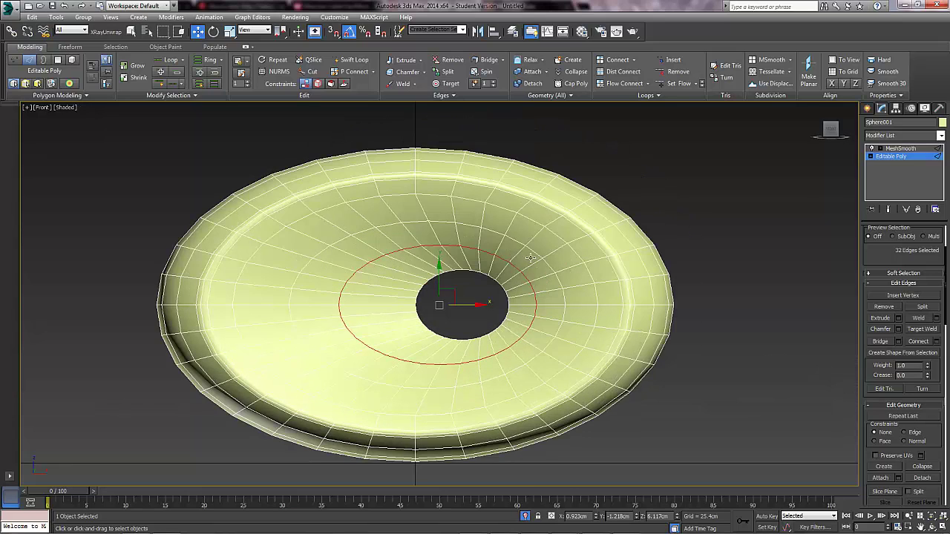
pyautogui.scroll(3, 498, 252)
pyautogui.moveTo(507, 251); pyautogui.dragTo(514, 243, button='middle')
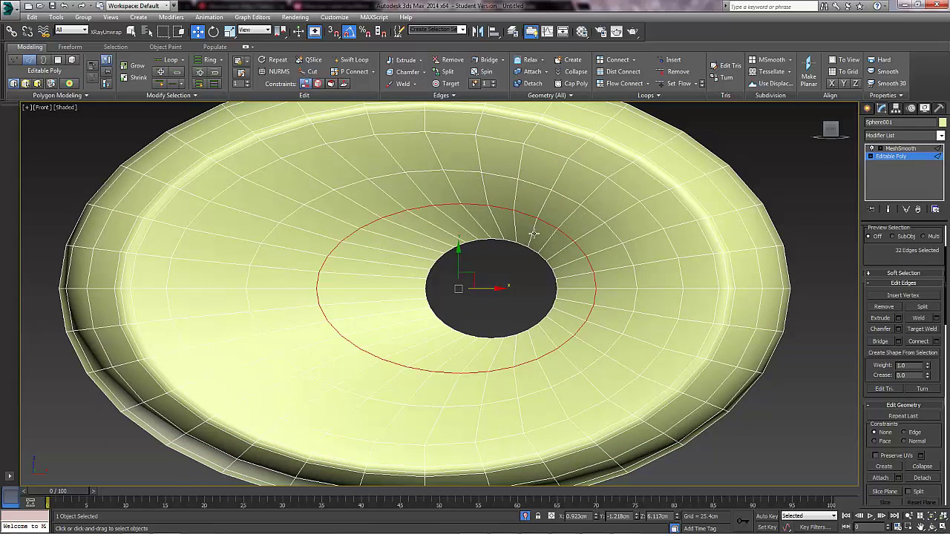
pyautogui.moveTo(465, 285); pyautogui.dragTo(427, 285, button='middle')
pyautogui.scroll(-2, 431, 285)
pyautogui.scroll(1, 436, 288)
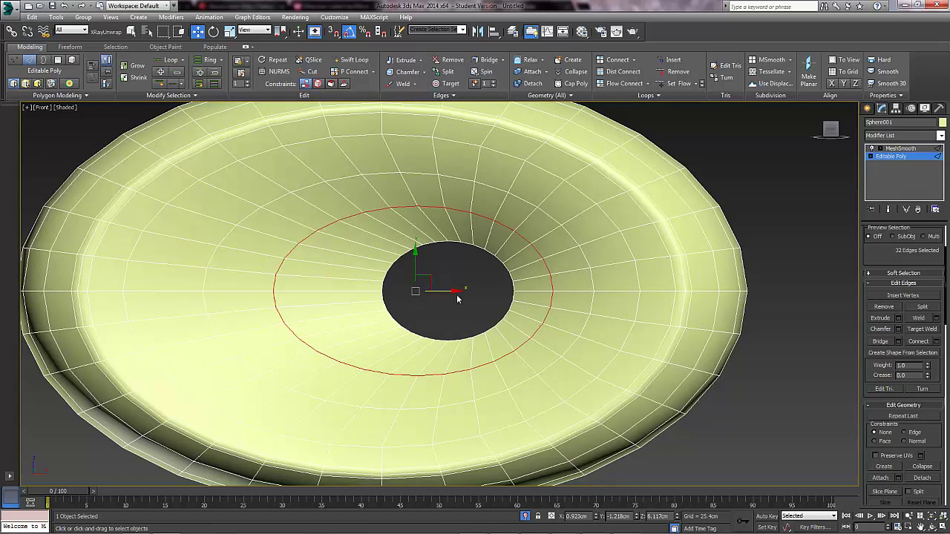
pyautogui.moveTo(457, 291); pyautogui.dragTo(466, 291)
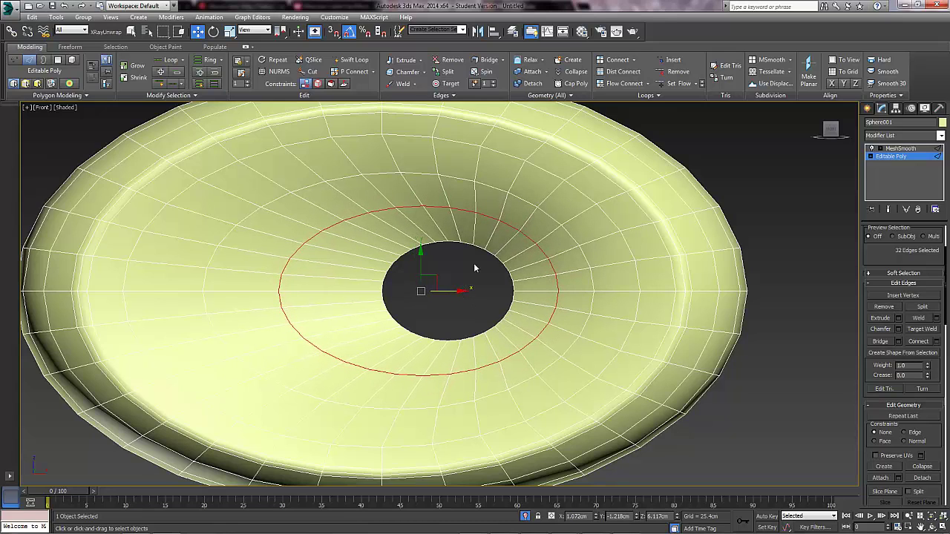
# Select the next loop outward from the hole and shift it slightly along X toward the hole.
pyautogui.moveTo(529, 204); pyautogui.dragTo(461, 336)
pyautogui.moveTo(437, 291); pyautogui.dragTo(439, 292)
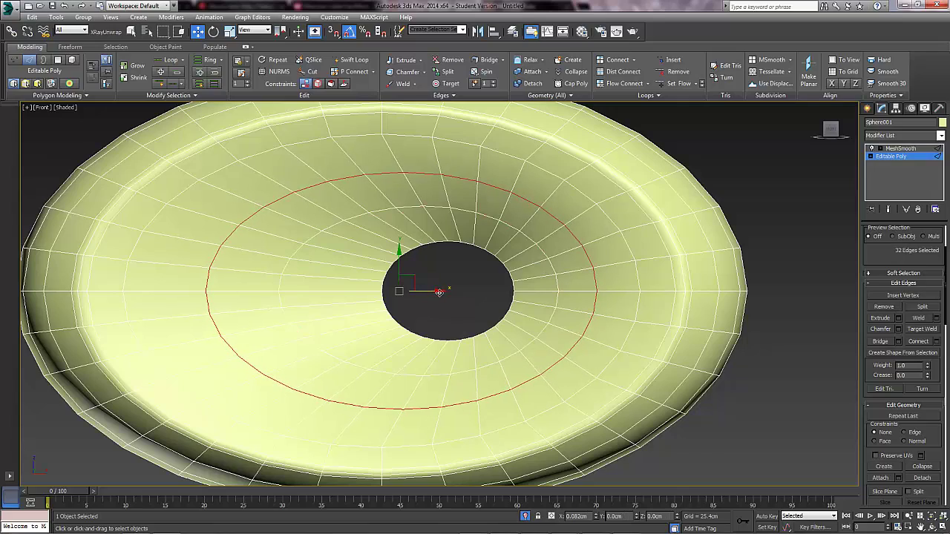
pyautogui.scroll(-2, 407, 310)
pyautogui.keyDown('alt'); pyautogui.moveTo(407, 311); pyautogui.dragTo(455, 319, button='middle'); pyautogui.keyUp('alt')
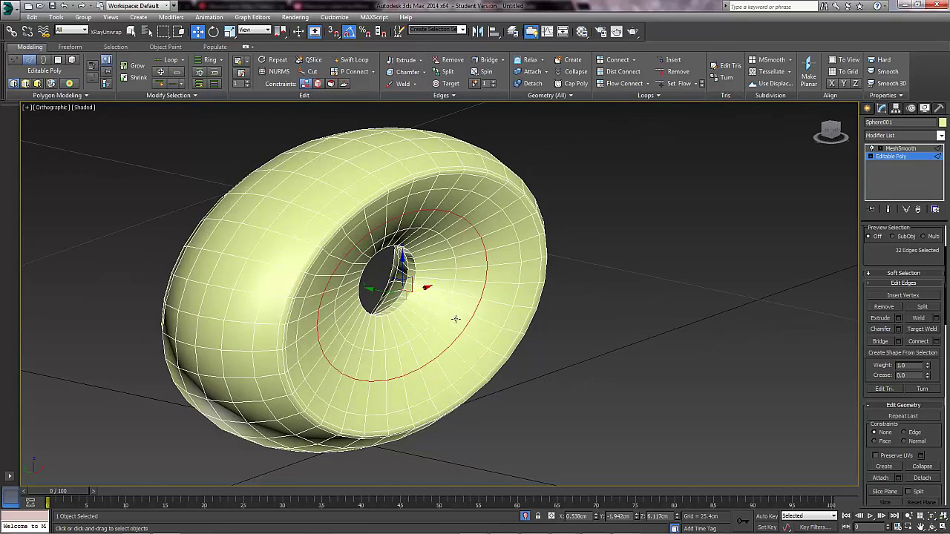
# Clear the edge selection, return to the MeshSmooth level, deselect the base, and compare its hole with the Front Angle photo.
pyautogui.press('p')
pyautogui.scroll(2, 454, 320)
pyautogui.scroll(-3, 455, 319)
pyautogui.click(623, 291)
pyautogui.keyDown('alt'); pyautogui.moveTo(623, 290); pyautogui.dragTo(508, 251, button='middle'); pyautogui.keyUp('alt')
pyautogui.keyDown('alt'); pyautogui.moveTo(422, 218); pyautogui.dragTo(412, 238, button='middle'); pyautogui.keyUp('alt')
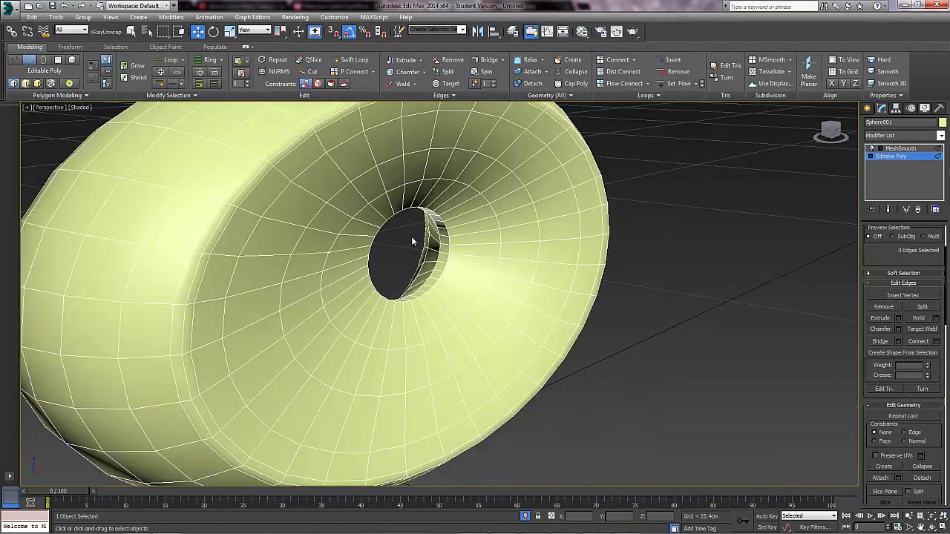
pyautogui.scroll(3, 463, 258)
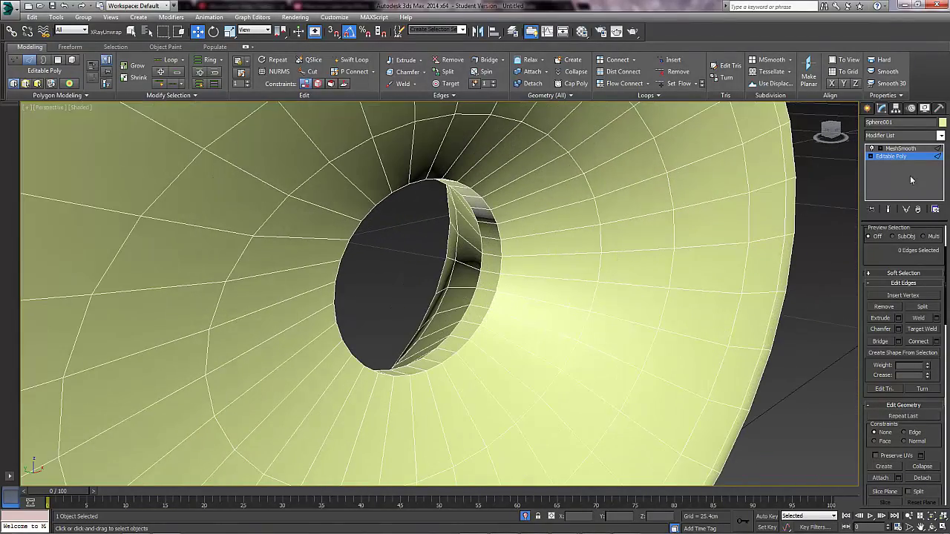
pyautogui.click(897, 148)
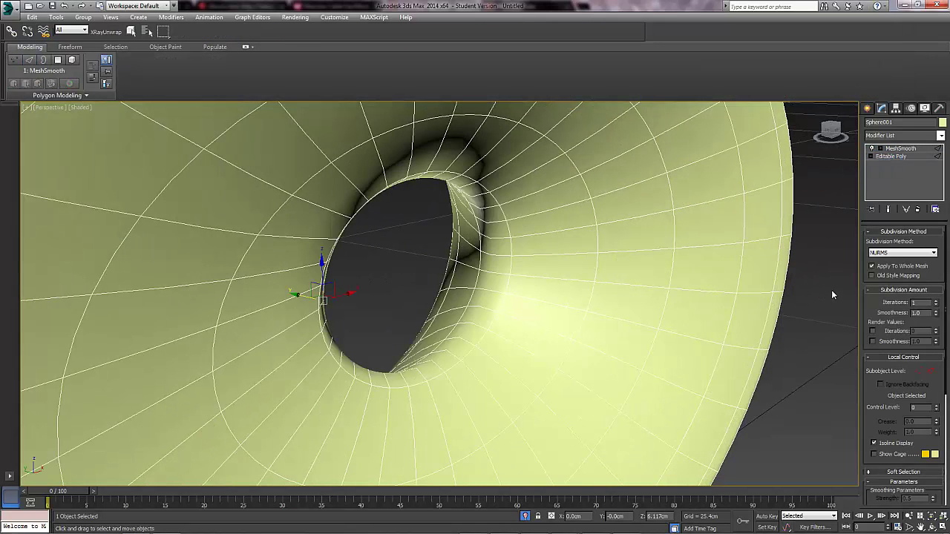
pyautogui.click(830, 287)
pyautogui.keyDown('alt'); pyautogui.moveTo(526, 236); pyautogui.dragTo(400, 285, button='middle'); pyautogui.keyUp('alt')
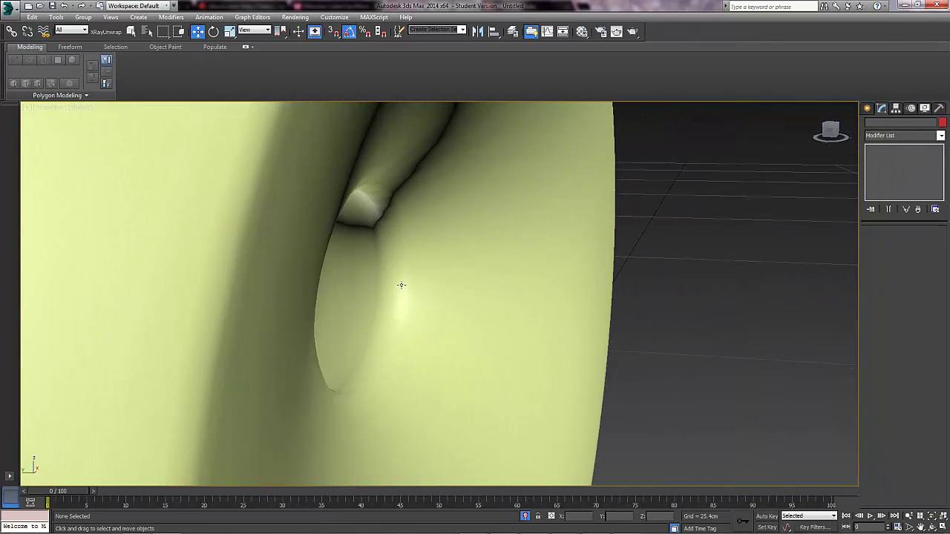
pyautogui.hotkey('alt', 'Tab')
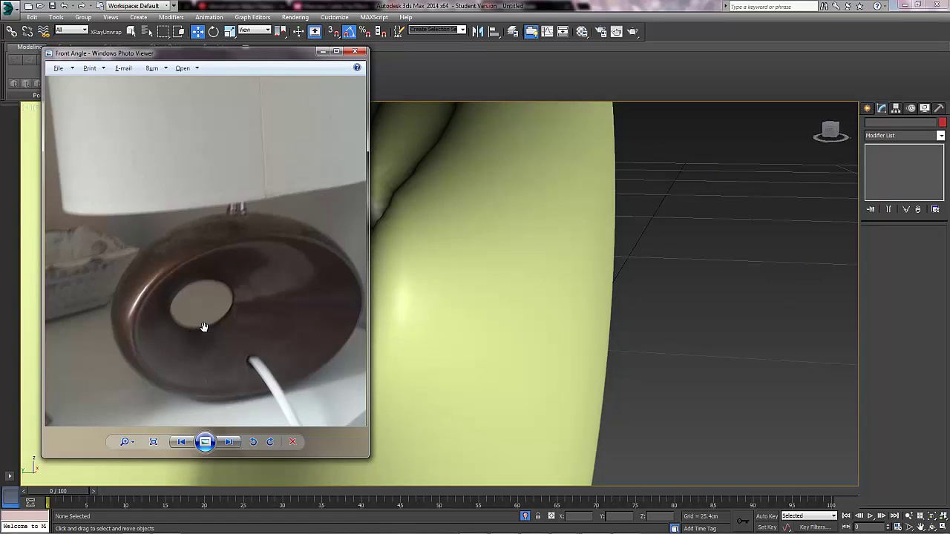
pyautogui.hotkey('alt', 'Tab')
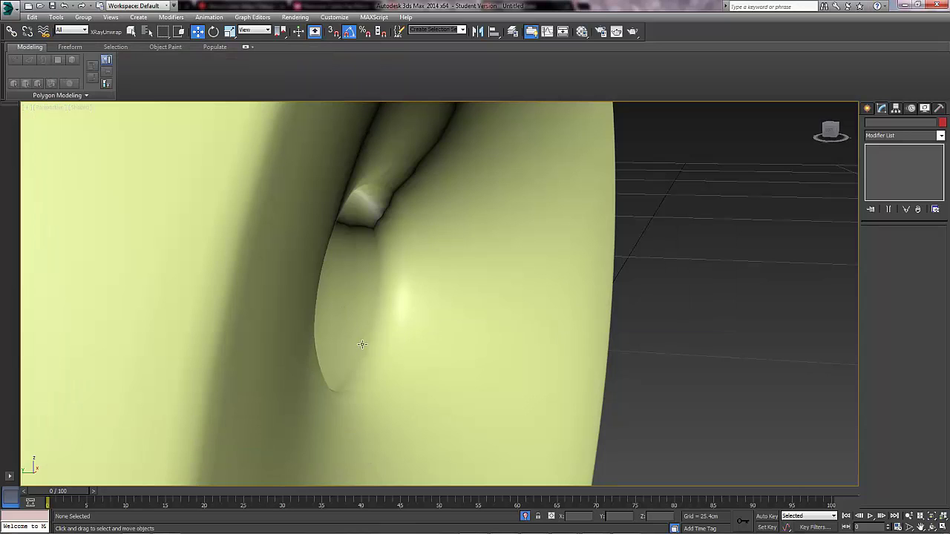
# Reselect the lamp base, return to Editable Poly edge editing, and select the ring of short edges across the hole's inner band.
pyautogui.click(867, 108)
pyautogui.keyDown('alt'); pyautogui.moveTo(391, 334); pyautogui.dragTo(406, 353, button='middle'); pyautogui.keyUp('alt')
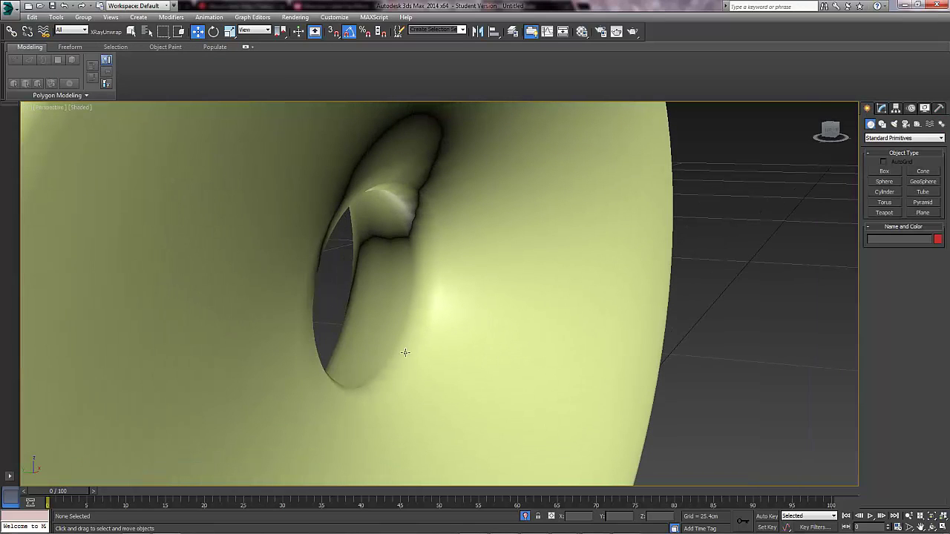
pyautogui.click(881, 108)
pyautogui.click(461, 255)
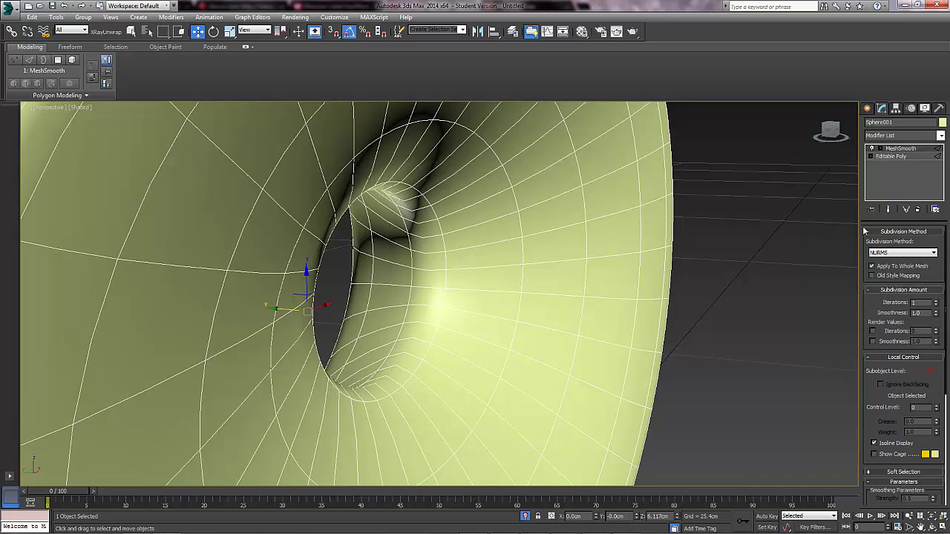
pyautogui.click(900, 157)
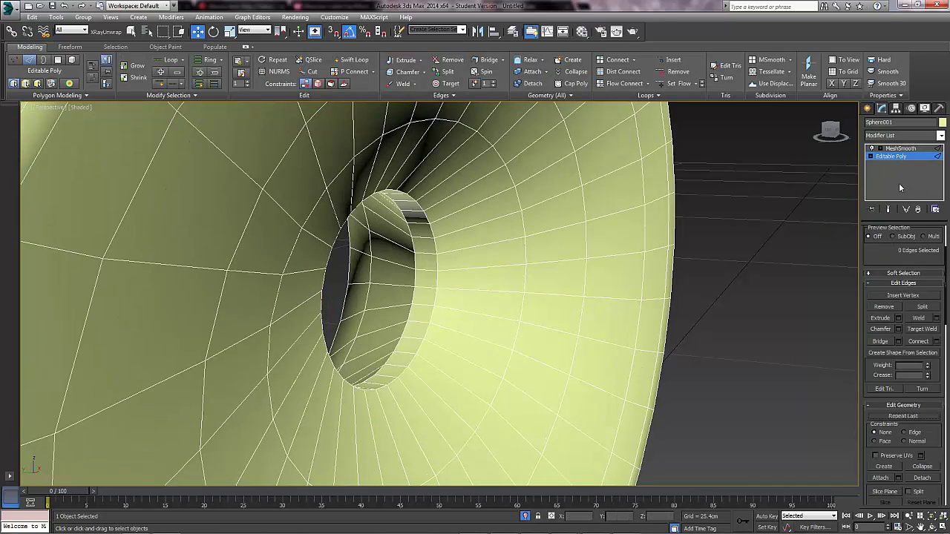
pyautogui.scroll(3, 885, 254)
pyautogui.keyDown('alt'); pyautogui.moveTo(530, 289); pyautogui.dragTo(523, 298, button='middle'); pyautogui.keyUp('alt')
pyautogui.scroll(2, 490, 286)
pyautogui.click(473, 286)
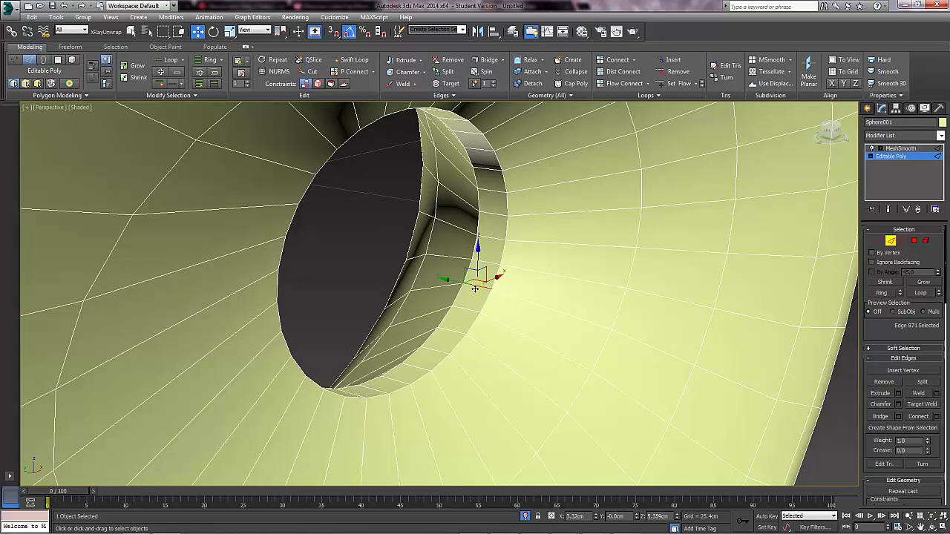
pyautogui.keyDown('shift'); pyautogui.click(466, 308); pyautogui.keyUp('shift')
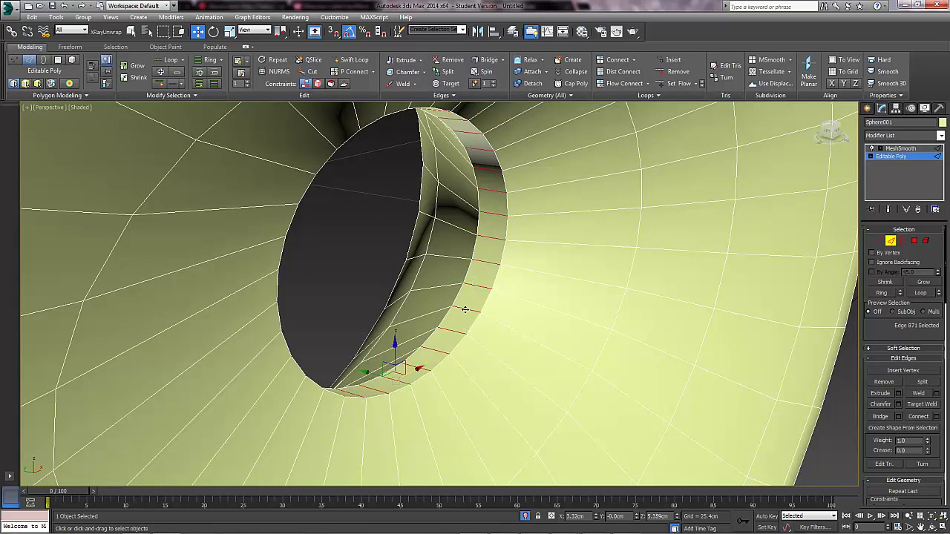
# Connect the selected ring of edges across the hole's inner band with one segment and a slide of -30.
pyautogui.click(937, 417)
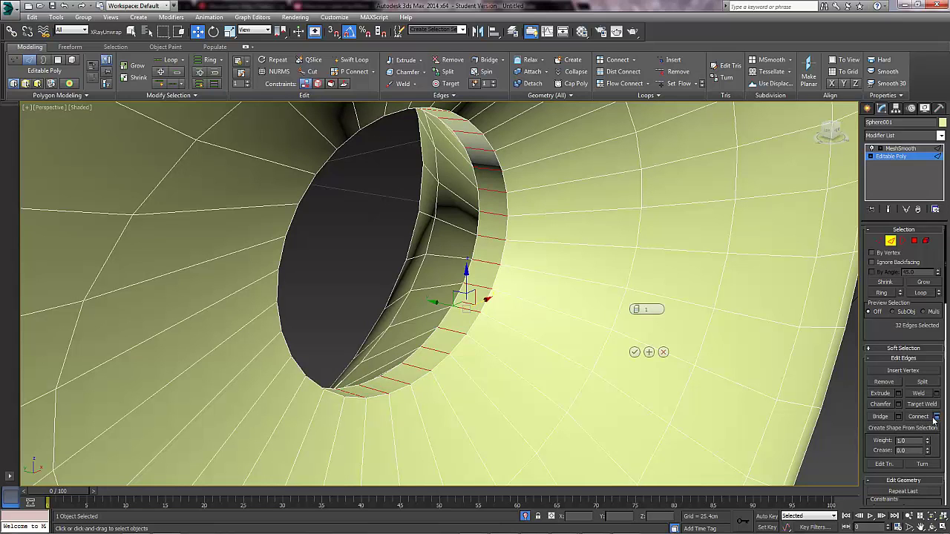
pyautogui.scroll(2, 564, 343)
pyautogui.moveTo(547, 345); pyautogui.dragTo(516, 358, button='middle')
pyautogui.scroll(1, 516, 357)
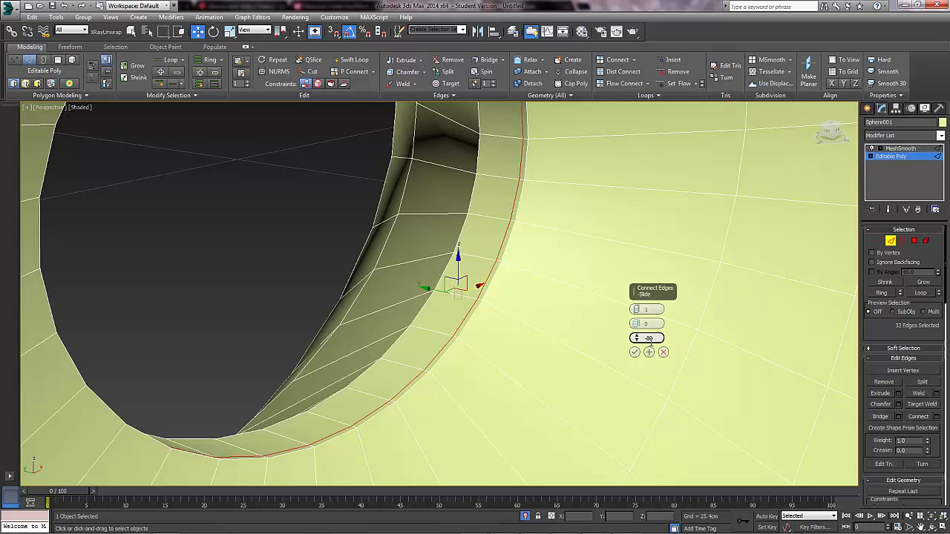
pyautogui.moveTo(637, 340); pyautogui.dragTo(635, 288)
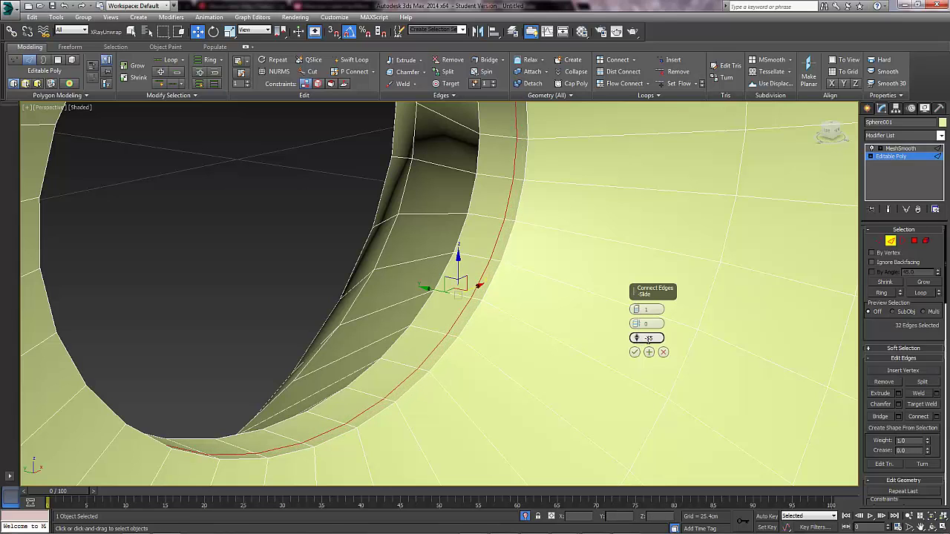
pyautogui.moveTo(637, 339); pyautogui.dragTo(636, 295)
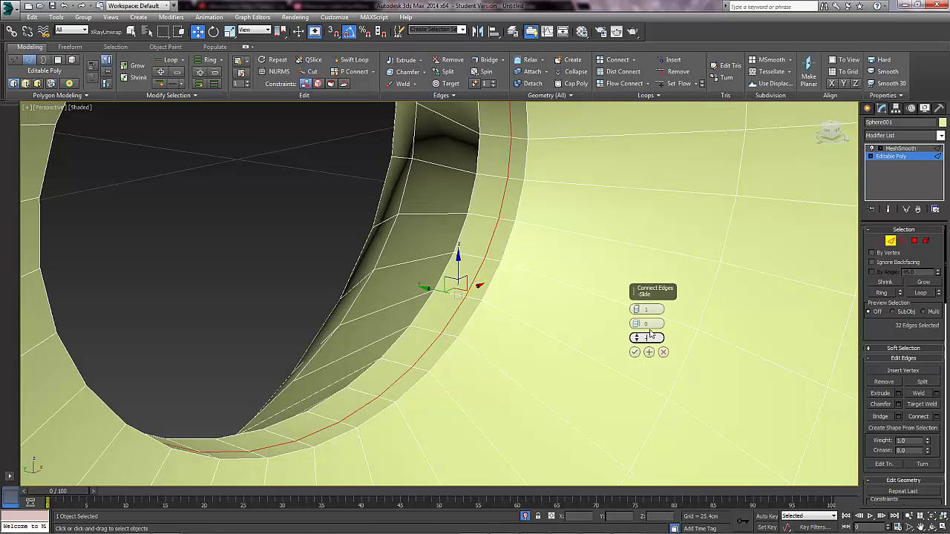
pyautogui.press('Return')
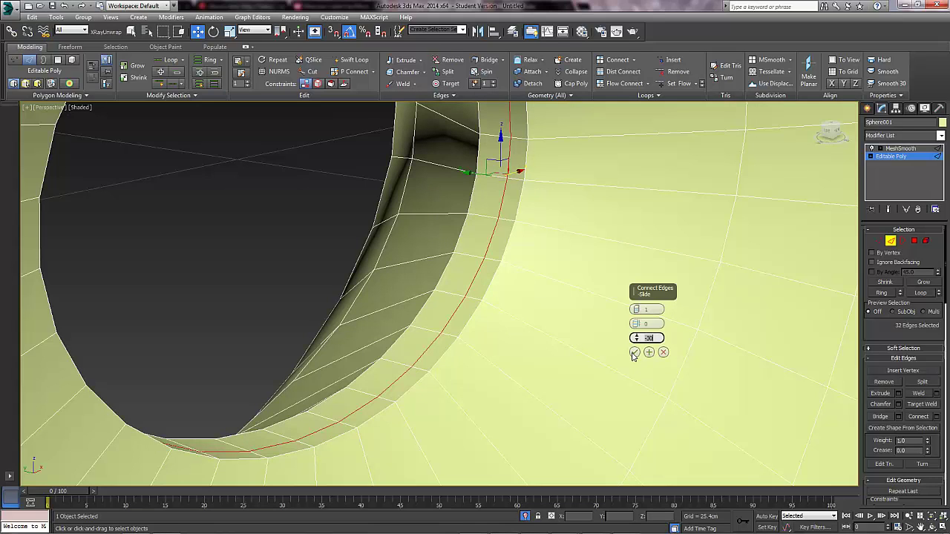
pyautogui.press('Return')
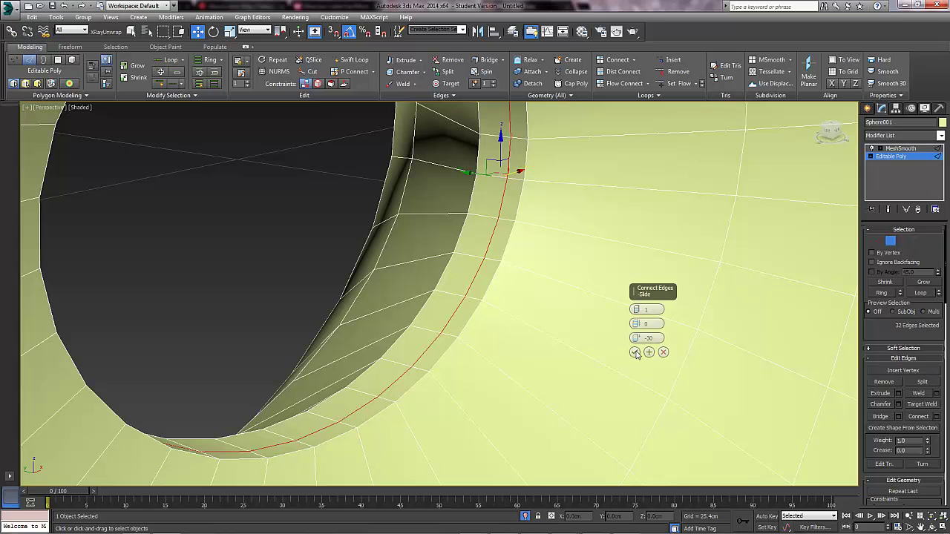
pyautogui.click(635, 353)
pyautogui.scroll(-5, 569, 333)
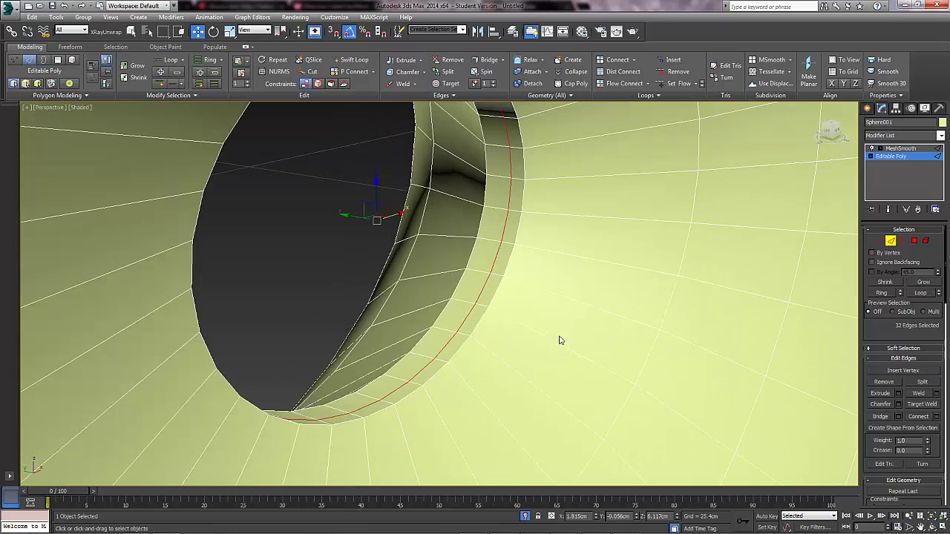
# Select the ring of radial edges surrounding the hole on the concave face and connect them with one segment and a slide of -85.
pyautogui.keyDown('alt'); pyautogui.moveTo(544, 335); pyautogui.dragTo(524, 197, button='middle'); pyautogui.keyUp('alt')
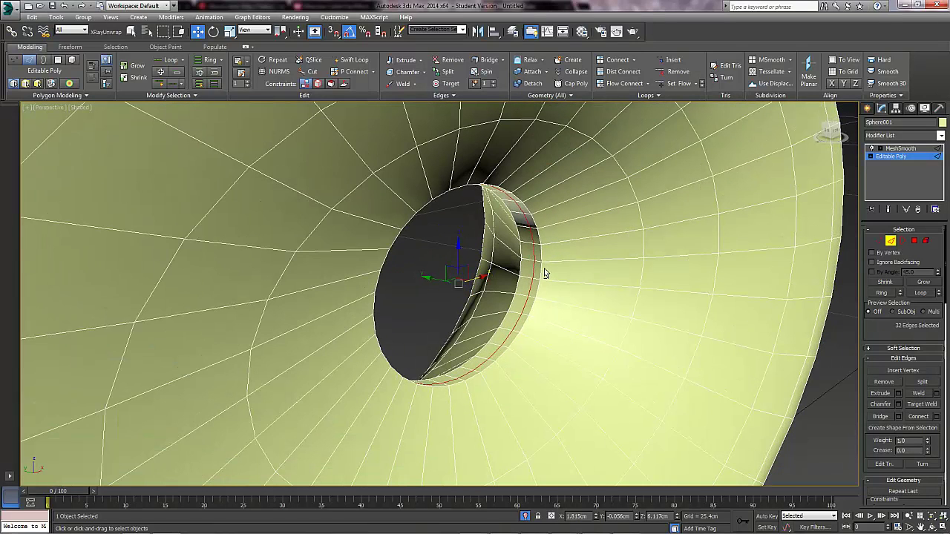
pyautogui.click(571, 237)
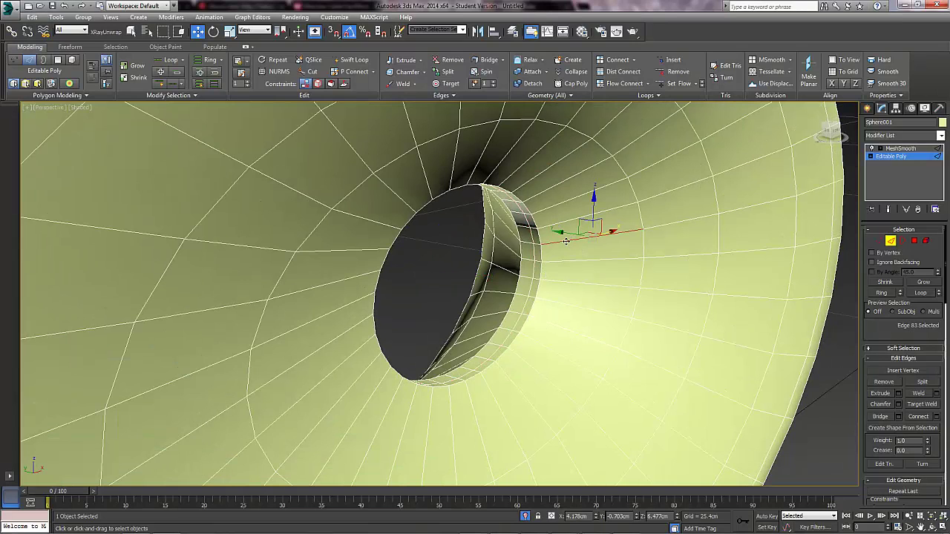
pyautogui.keyDown('shift'); pyautogui.click(561, 223); pyautogui.keyUp('shift')
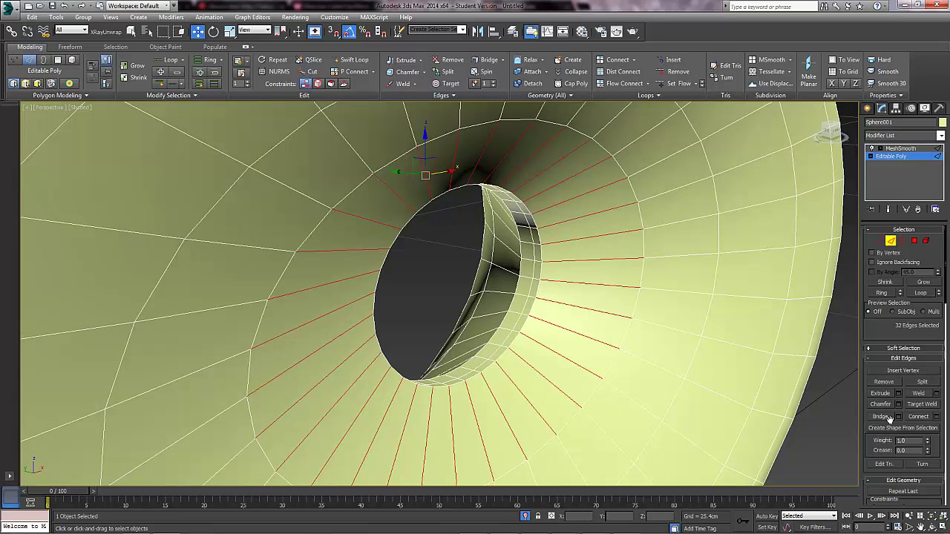
pyautogui.click(937, 418)
pyautogui.scroll(2, 586, 339)
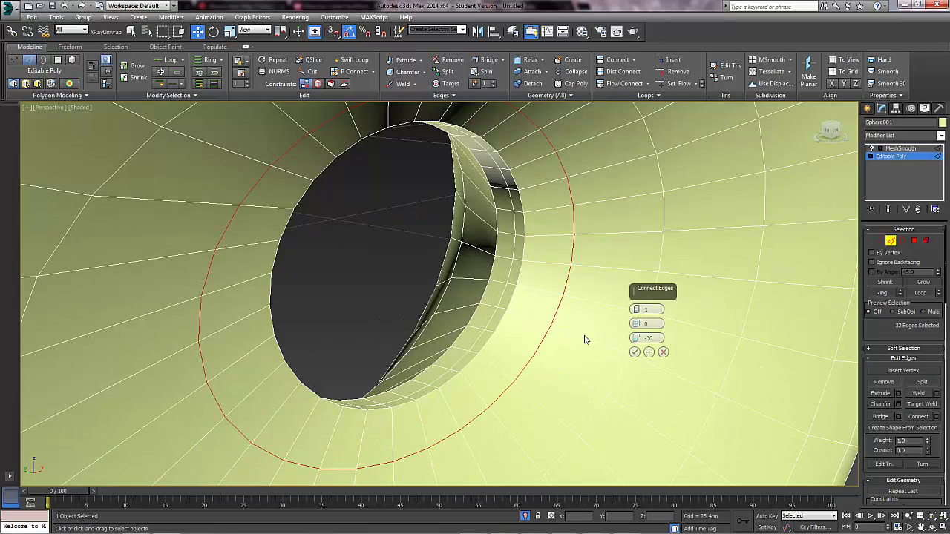
pyautogui.moveTo(585, 339); pyautogui.dragTo(602, 344, button='middle')
pyautogui.moveTo(637, 339); pyautogui.dragTo(649, 448)
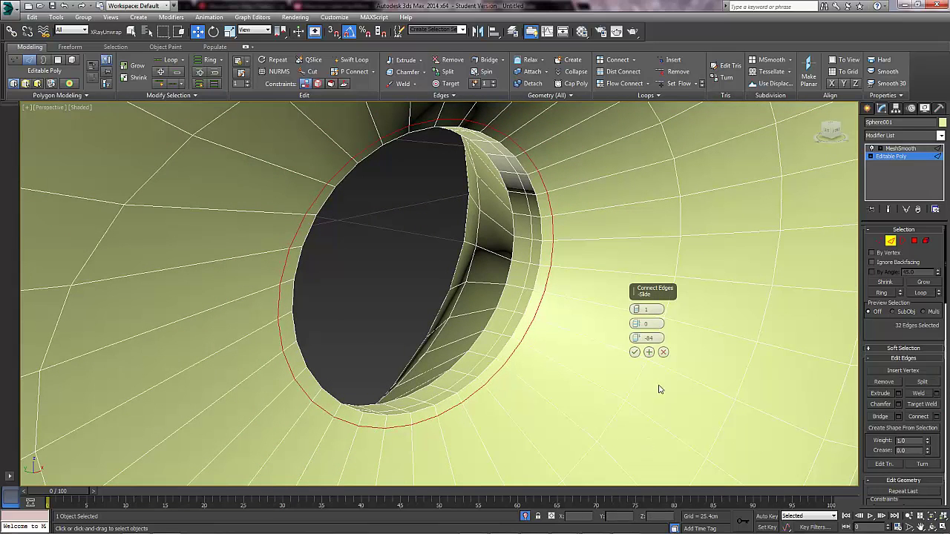
pyautogui.write('-85')
pyautogui.press('Return')
pyautogui.click(634, 352)
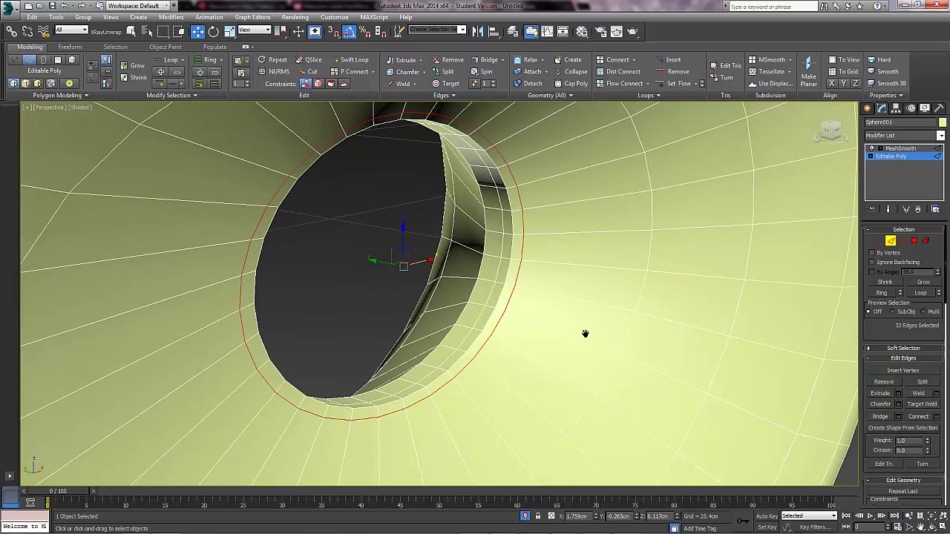
# Leave edge editing, return to the MeshSmooth level, deselect the base, and inspect the smoothed rim of the hole up close.
pyautogui.scroll(-5, 519, 323)
pyautogui.moveTo(485, 312); pyautogui.dragTo(501, 310, button='middle')
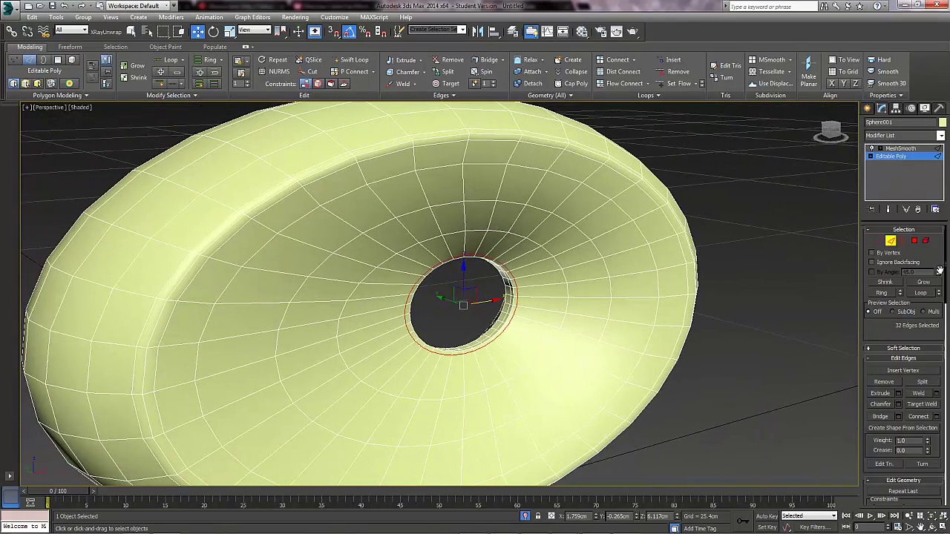
pyautogui.click(890, 242)
pyautogui.click(895, 150)
pyautogui.click(764, 304)
pyautogui.scroll(-3, 764, 304)
pyautogui.keyDown('alt'); pyautogui.moveTo(687, 344); pyautogui.dragTo(660, 335, button='middle'); pyautogui.keyUp('alt')
pyautogui.scroll(8, 547, 329)
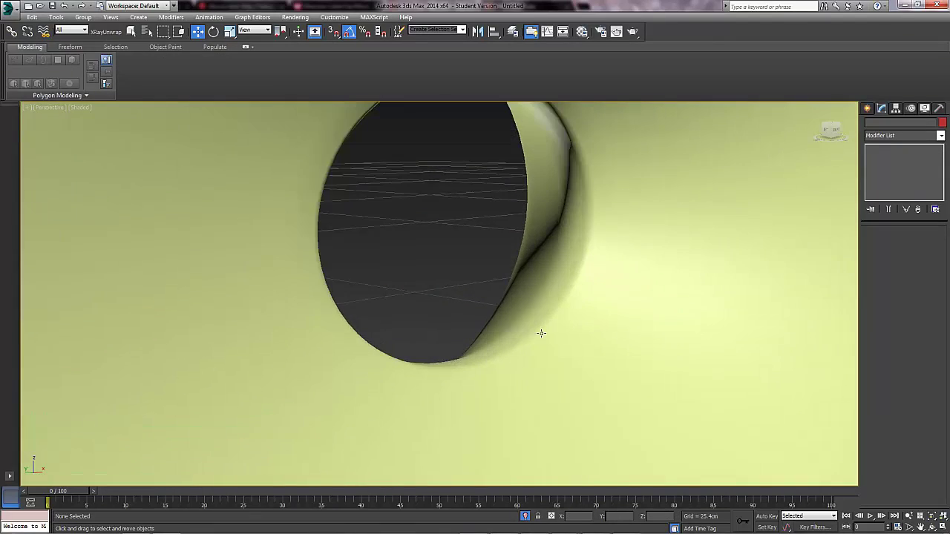
pyautogui.scroll(-6, 596, 324)
pyautogui.scroll(-4, 597, 324)
# Reselect the lamp base, return to the Editable Poly level, and examine the mesh around the hole and the base's side profile.
pyautogui.click(630, 314)
pyautogui.scroll(5, 632, 314)
pyautogui.keyDown('alt'); pyautogui.moveTo(632, 314); pyautogui.dragTo(581, 288, button='middle'); pyautogui.keyUp('alt')
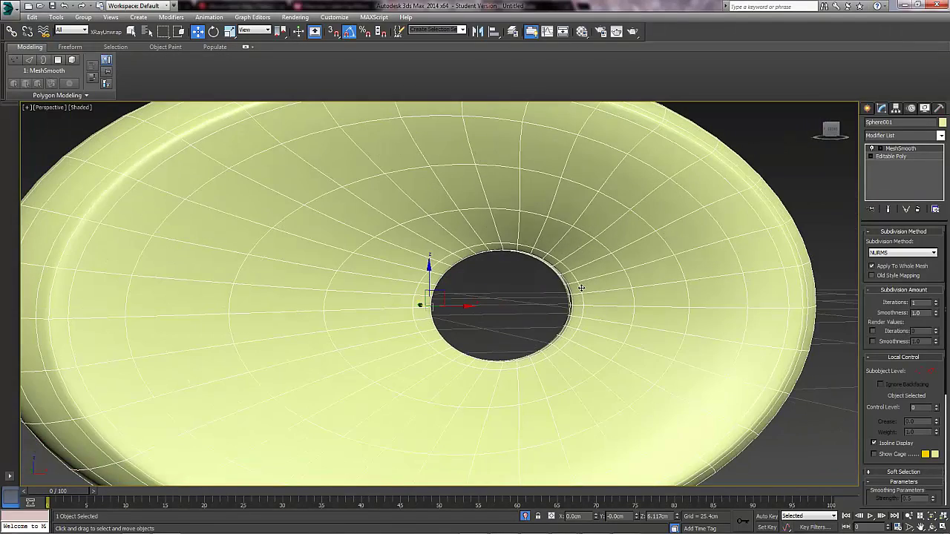
pyautogui.click(899, 156)
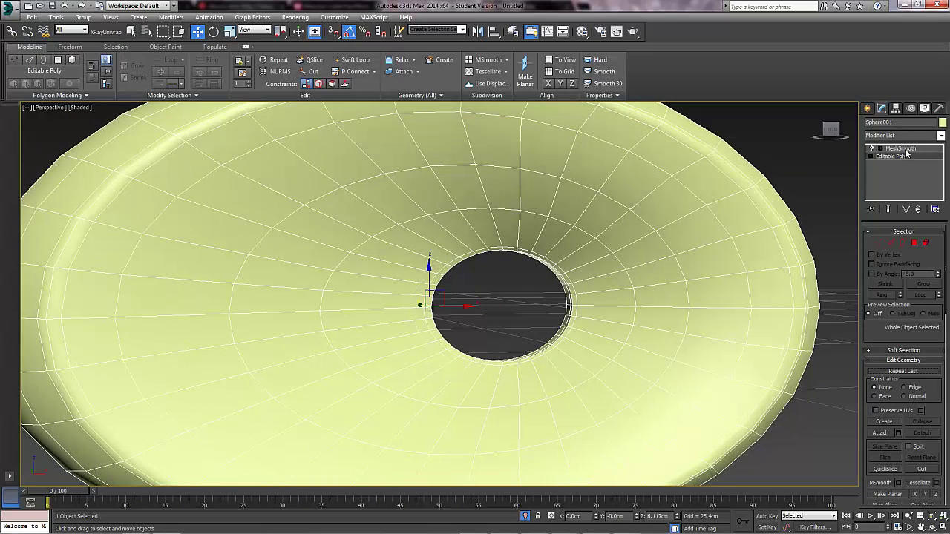
pyautogui.scroll(-5, 504, 268)
pyautogui.keyDown('alt'); pyautogui.moveTo(503, 269); pyautogui.dragTo(583, 276, button='middle'); pyautogui.keyUp('alt')
pyautogui.scroll(3, 593, 256)
pyautogui.scroll(-2, 583, 276)
pyautogui.moveTo(633, 236); pyautogui.dragTo(642, 241, button='middle')
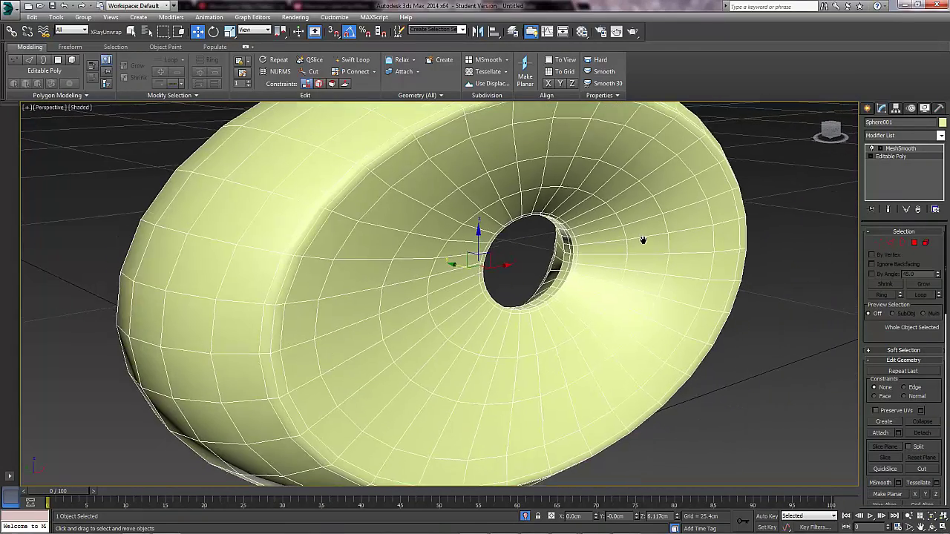
pyautogui.scroll(-2, 640, 244)
pyautogui.scroll(-3, 566, 250)
pyautogui.keyDown('alt'); pyautogui.moveTo(565, 249); pyautogui.dragTo(546, 225, button='middle'); pyautogui.keyUp('alt')
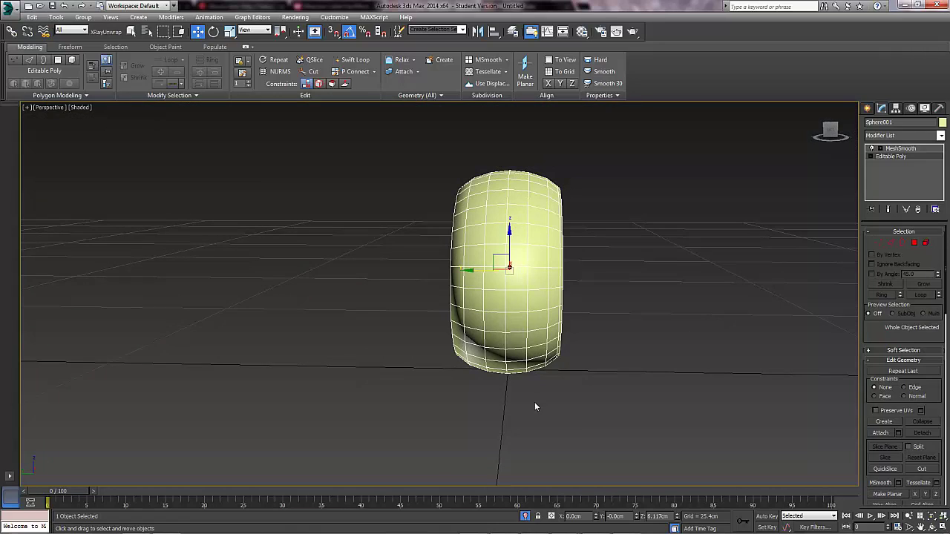
pyautogui.keyDown('alt'); pyautogui.moveTo(528, 316); pyautogui.dragTo(543, 319, button='middle'); pyautogui.keyUp('alt')
pyautogui.keyDown('alt'); pyautogui.moveTo(513, 251); pyautogui.dragTo(494, 236, button='middle'); pyautogui.keyUp('alt')
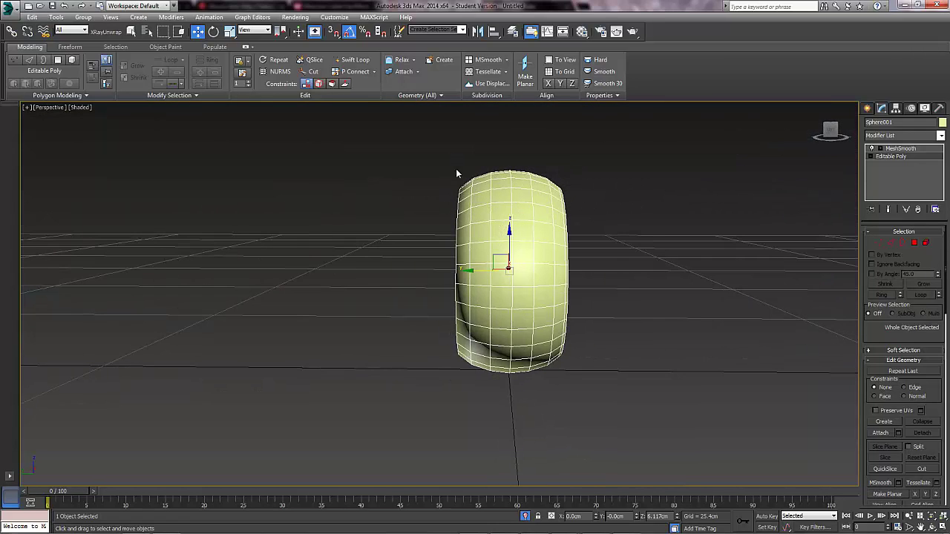
pyautogui.keyDown('alt'); pyautogui.moveTo(570, 157); pyautogui.dragTo(555, 210, button='middle'); pyautogui.keyUp('alt')
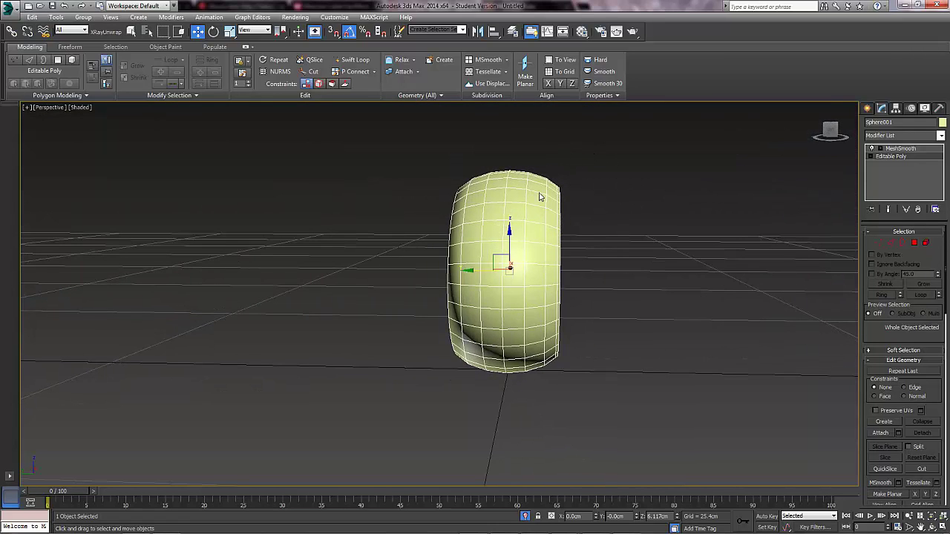
# In the wireframe Left view, select all polygons of the base's rear half up to the centreline and delete them.
pyautogui.click(914, 242)
pyautogui.keyDown('alt'); pyautogui.moveTo(672, 276); pyautogui.dragTo(787, 272, button='middle'); pyautogui.keyUp('alt')
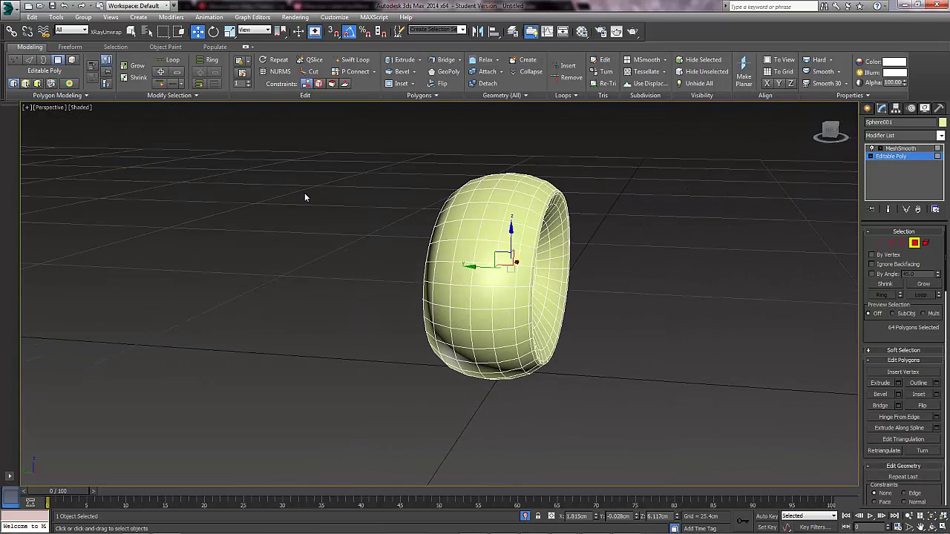
pyautogui.press('l')
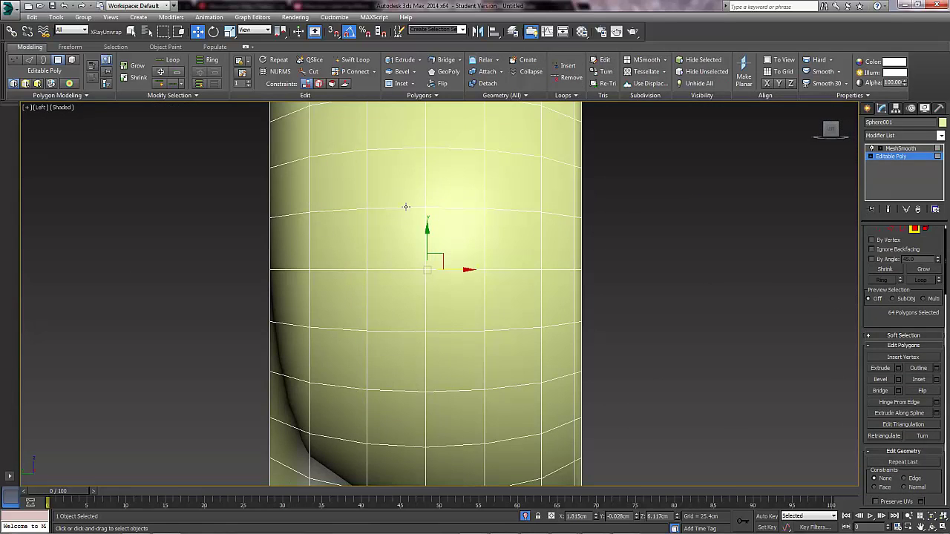
pyautogui.scroll(-3, 405, 248)
pyautogui.press('F3')
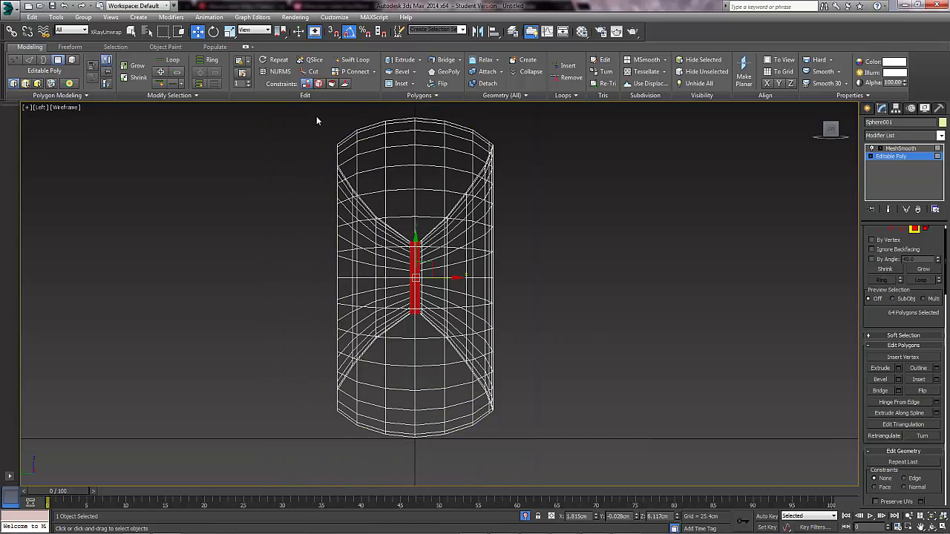
pyautogui.moveTo(413, 462); pyautogui.dragTo(412, 462)
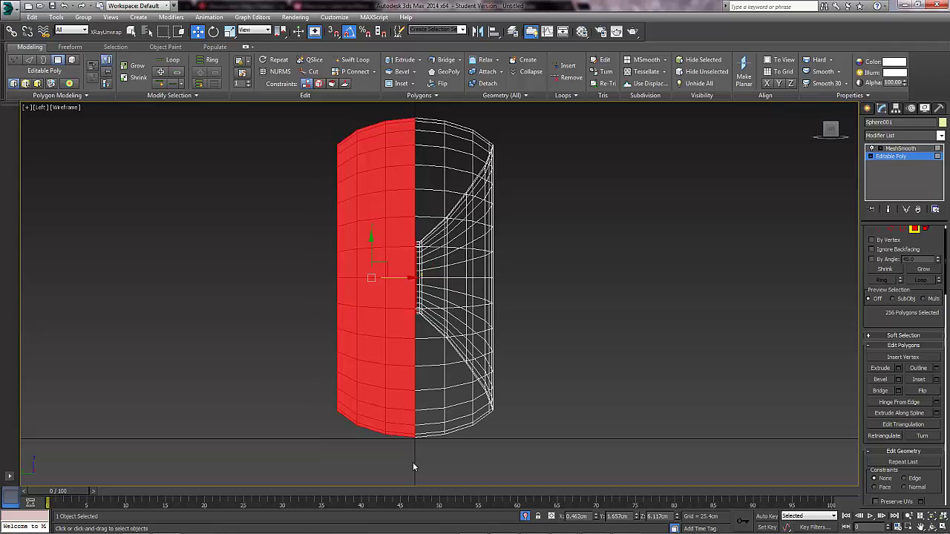
pyautogui.press('Delete')
# Move the hole's open inner edge loop along X to line up with the remaining half's outer cut edge, then leave edge editing.
pyautogui.scroll(4, 470, 303)
pyautogui.moveTo(379, 269); pyautogui.dragTo(483, 379, button='middle')
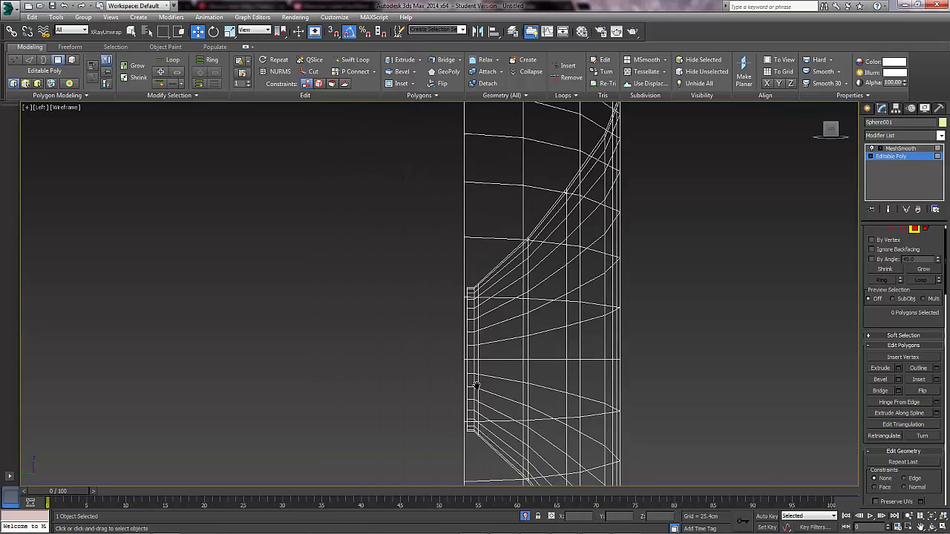
pyautogui.scroll(4, 485, 380)
pyautogui.press('1')
pyautogui.click(890, 246)
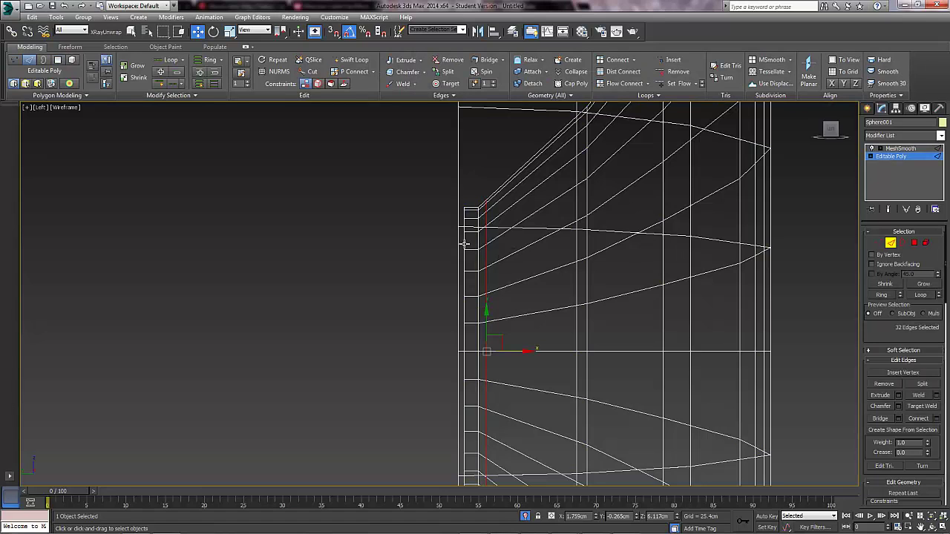
pyautogui.scroll(2, 513, 291)
pyautogui.moveTo(507, 339); pyautogui.dragTo(492, 339)
pyautogui.click(893, 243)
# Mirror the remaining half along the X axis as a copy to complete the base, then deselect it.
pyautogui.scroll(-5, 568, 296)
pyautogui.moveTo(615, 303); pyautogui.dragTo(515, 285, button='middle')
pyautogui.scroll(-4, 510, 288)
pyautogui.scroll(2, 514, 289)
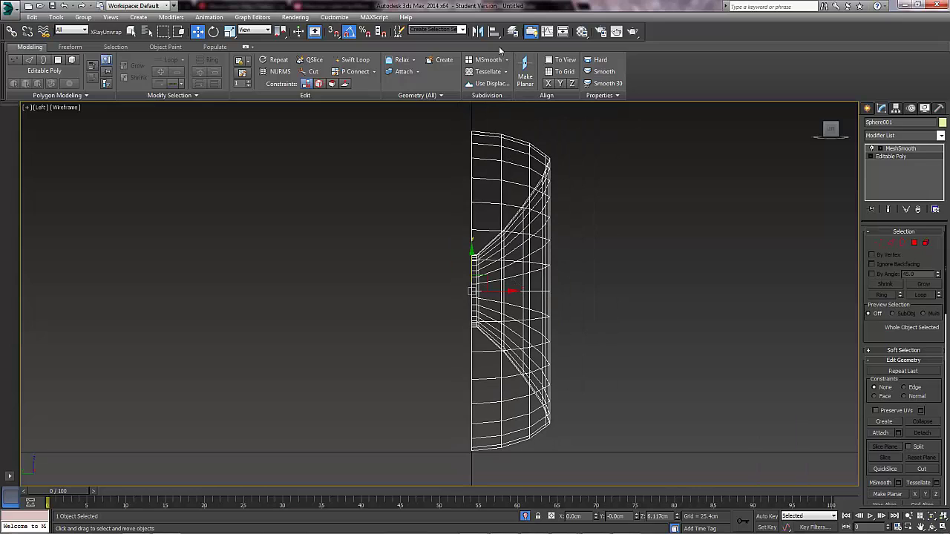
pyautogui.click(478, 32)
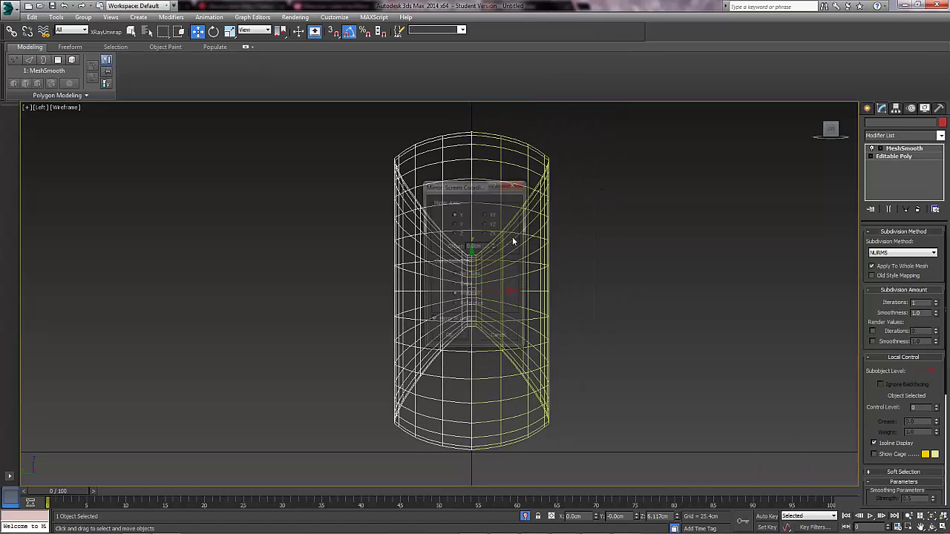
pyautogui.moveTo(457, 186); pyautogui.dragTo(637, 190)
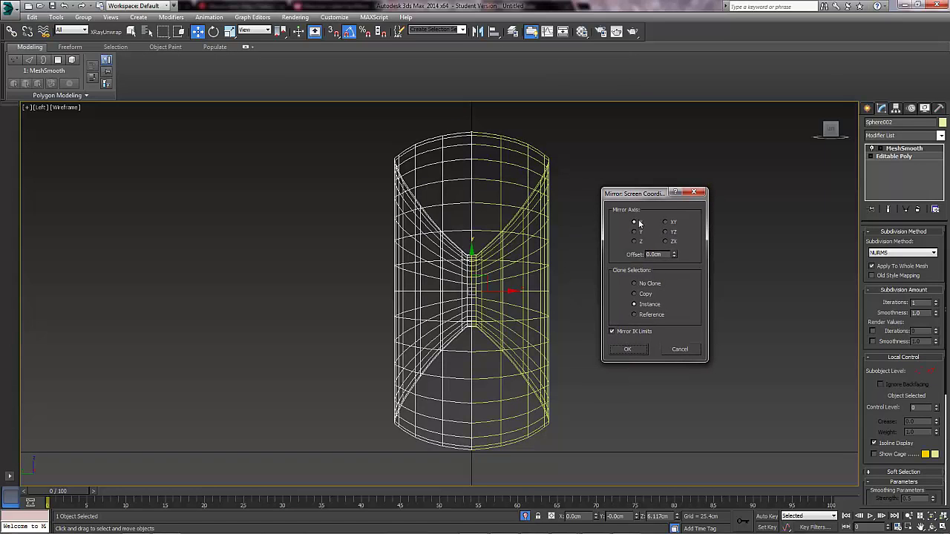
pyautogui.click(634, 295)
pyautogui.moveTo(674, 258); pyautogui.dragTo(673, 254)
pyautogui.click(630, 349)
pyautogui.click(628, 270)
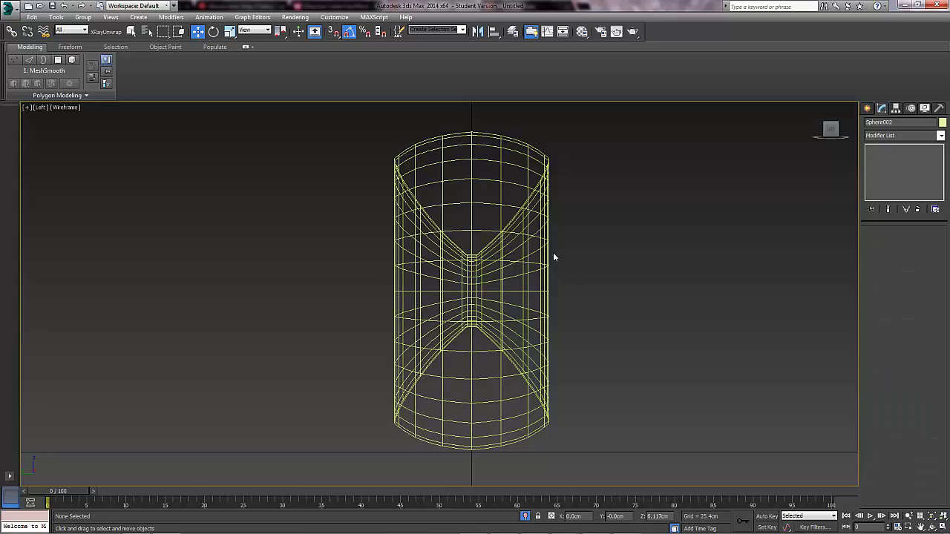
# Remove the MeshSmooth modifier from both halves of the lamp base, leaving the original half selected as an Editable Poly.
pyautogui.click(532, 237)
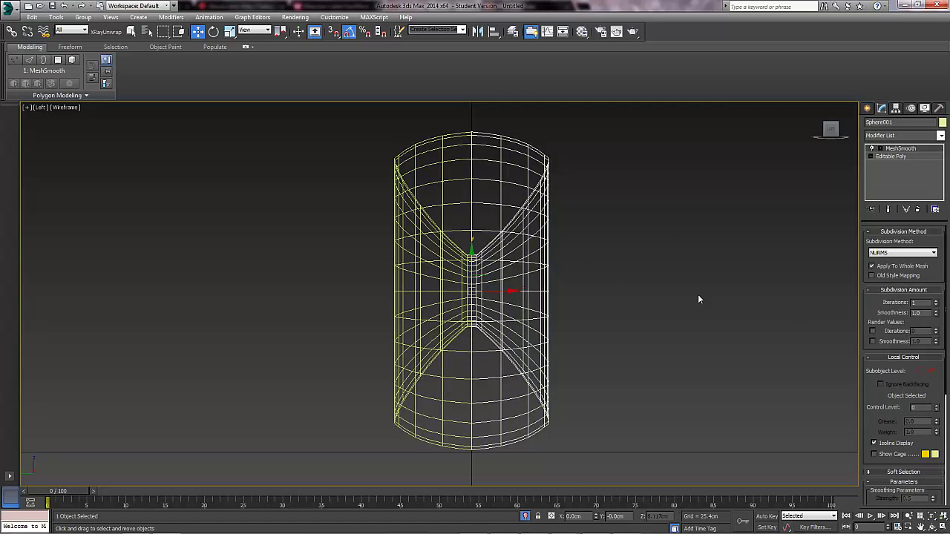
pyautogui.click(887, 157)
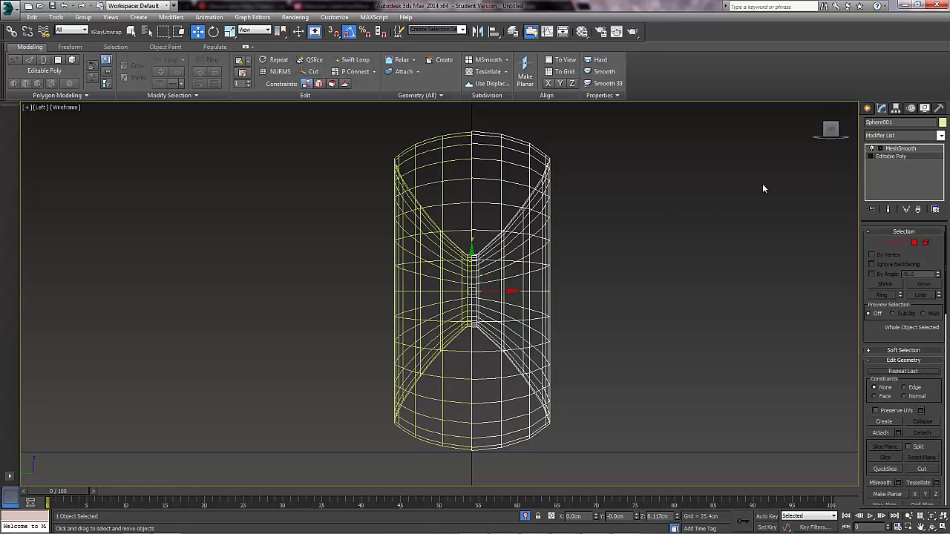
pyautogui.click(655, 250)
pyautogui.click(515, 215)
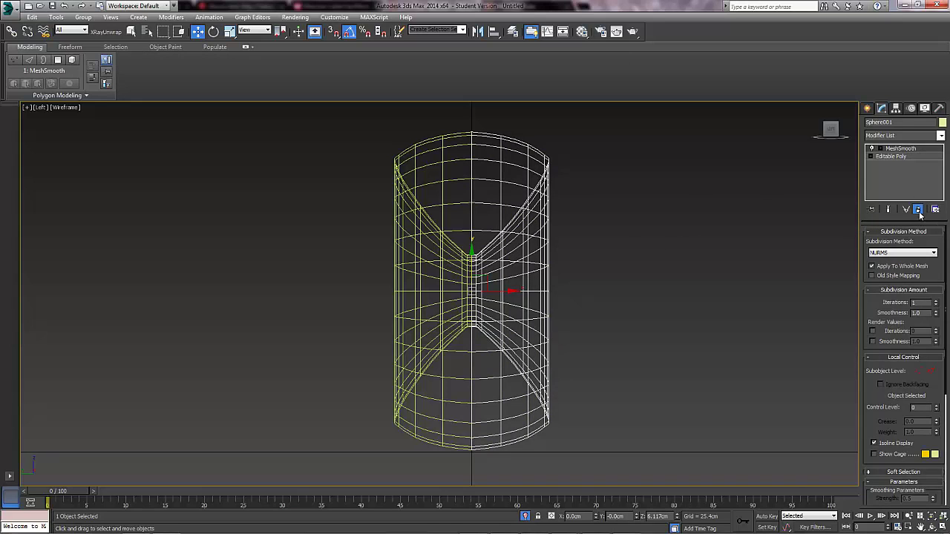
pyautogui.click(919, 213)
pyautogui.click(456, 132)
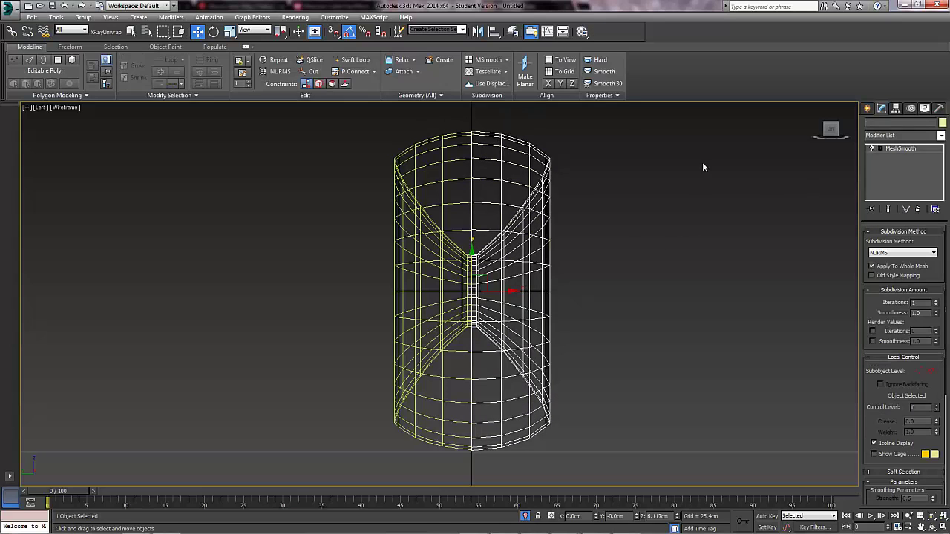
pyautogui.click(919, 210)
pyautogui.click(531, 211)
pyautogui.click(534, 220)
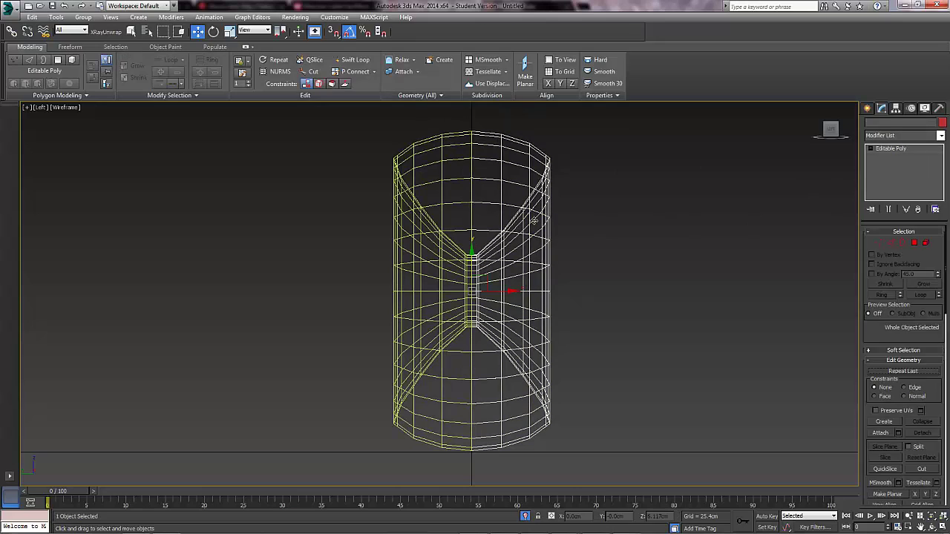
# Attach the mirrored half to the original half so the lamp base is a single object, and return to the Move tool.
pyautogui.click(880, 433)
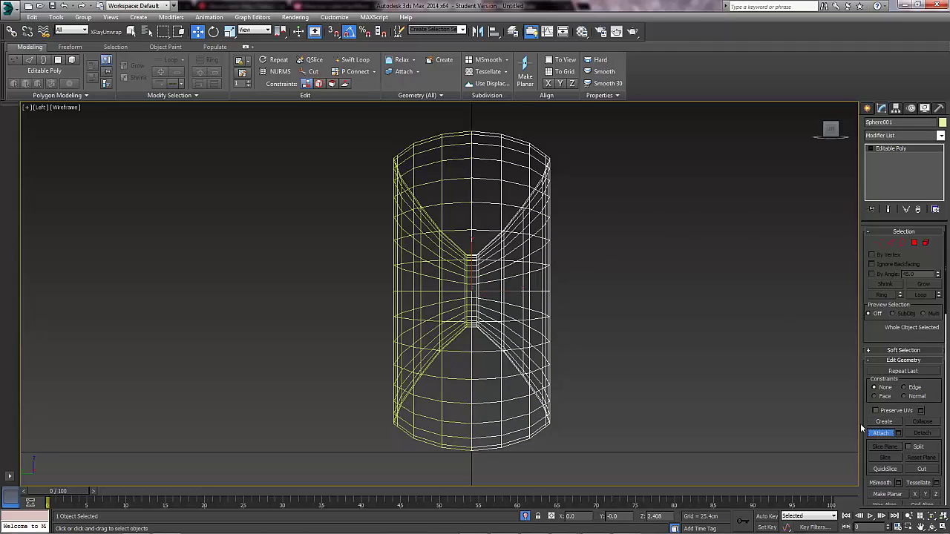
pyautogui.click(443, 181)
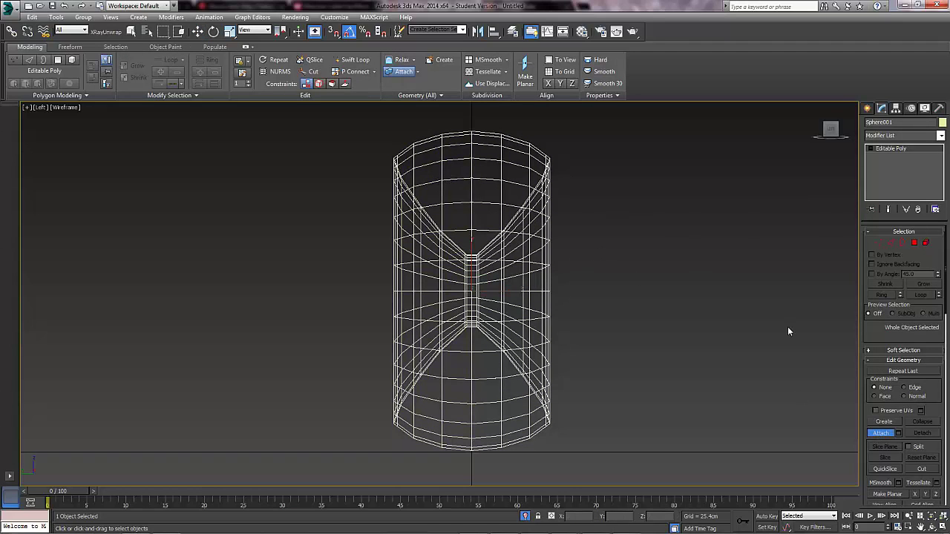
pyautogui.click(881, 435)
pyautogui.press('w')
# Select all vertices along the base's central seam, weld them with a 0.254 cm threshold, and leave vertex editing.
pyautogui.press('1')
pyautogui.moveTo(481, 201); pyautogui.dragTo(494, 204, button='middle')
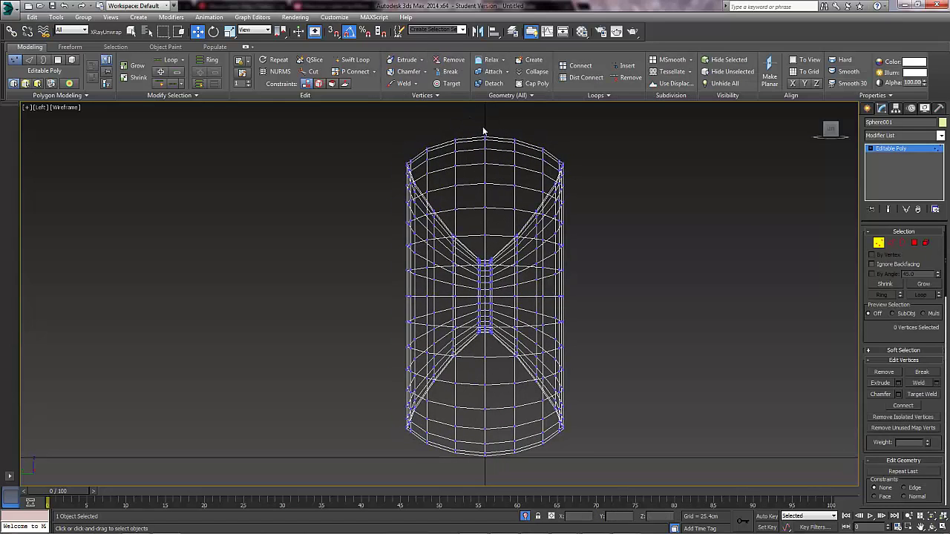
pyautogui.moveTo(481, 127); pyautogui.dragTo(490, 459)
pyautogui.scroll(4, 477, 272)
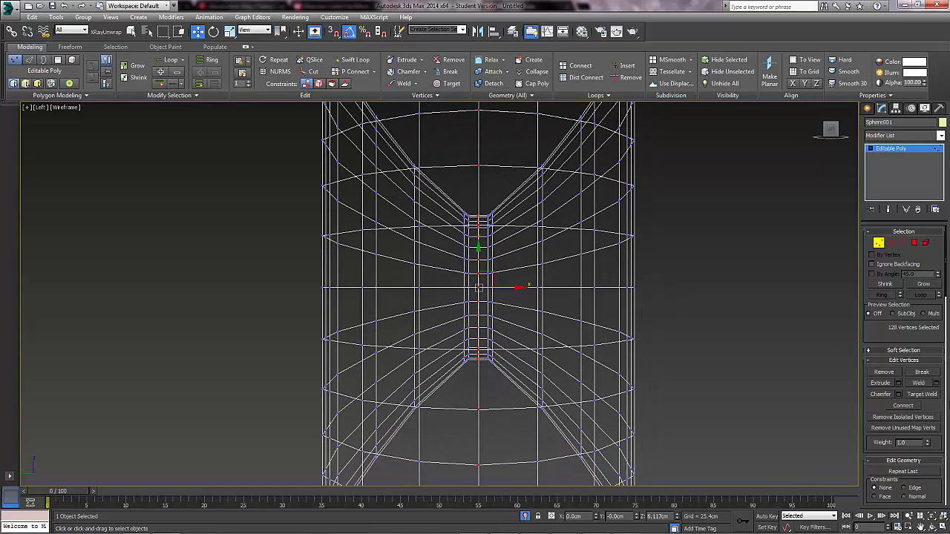
pyautogui.click(935, 383)
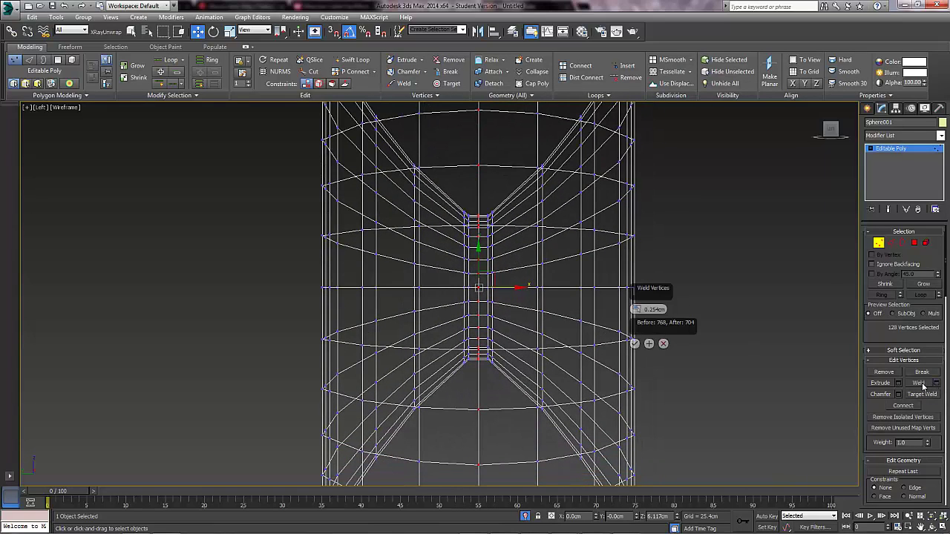
pyautogui.click(635, 343)
pyautogui.click(881, 244)
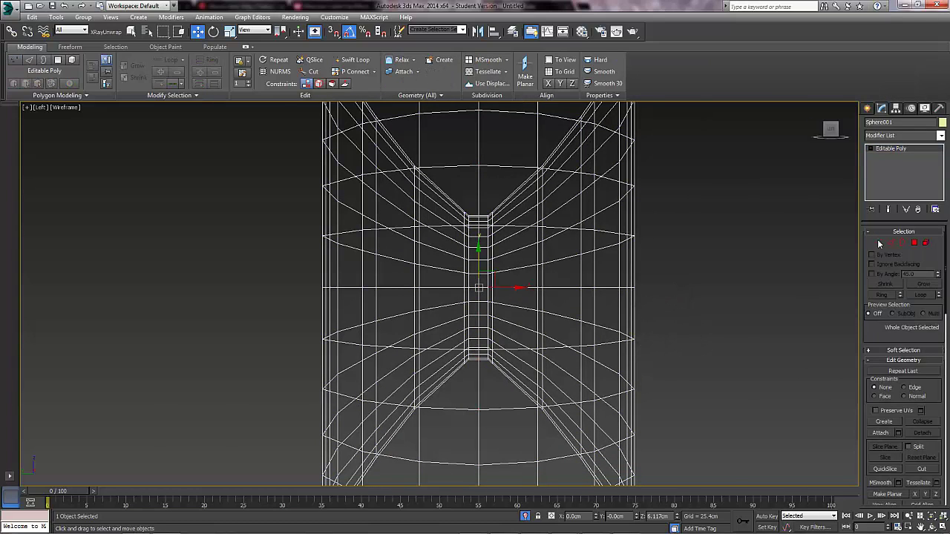
# Examine the joined lamp base from the front and side in the Perspective view, with the object deselected.
pyautogui.press('p')
pyautogui.moveTo(626, 251)
pyautogui.mouseDown(button='middle')
pyautogui.moveTo(523, 239)
pyautogui.moveTo(564, 231)
pyautogui.moveTo(542, 250)
pyautogui.moveTo(591, 262)
pyautogui.mouseUp(button='middle')
pyautogui.scroll(-5, 522, 239)
pyautogui.scroll(3, 542, 251)
pyautogui.scroll(-3, 611, 294)
pyautogui.keyDown('alt'); pyautogui.moveTo(641, 302); pyautogui.dragTo(644, 313, button='middle'); pyautogui.keyUp('alt')
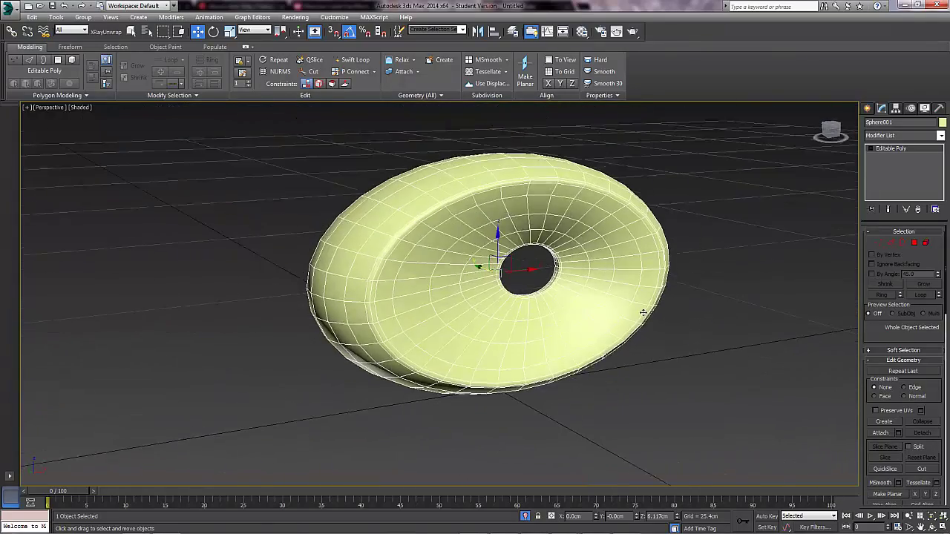
pyautogui.scroll(-4, 644, 313)
pyautogui.scroll(3, 620, 301)
pyautogui.keyDown('alt'); pyautogui.moveTo(764, 296); pyautogui.dragTo(542, 278, button='middle'); pyautogui.keyUp('alt')
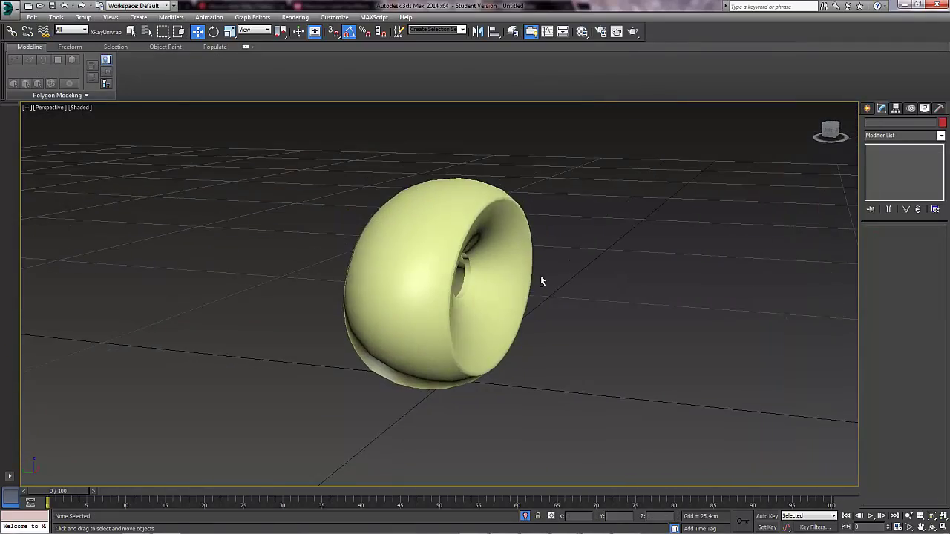
# Apply a MeshSmooth modifier to the joined lamp base, deselect it, and inspect the smoothed surface around the hole.
pyautogui.click(941, 136)
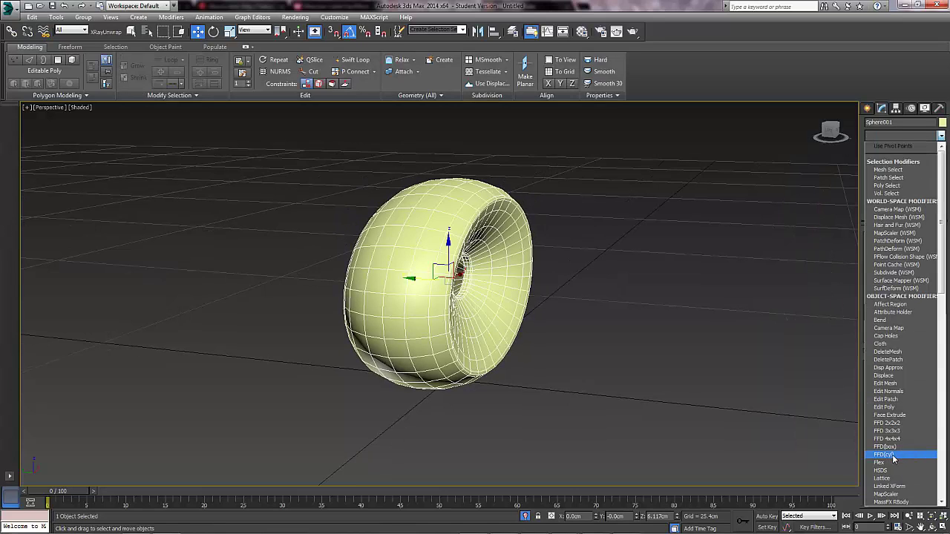
pyautogui.write('mes')
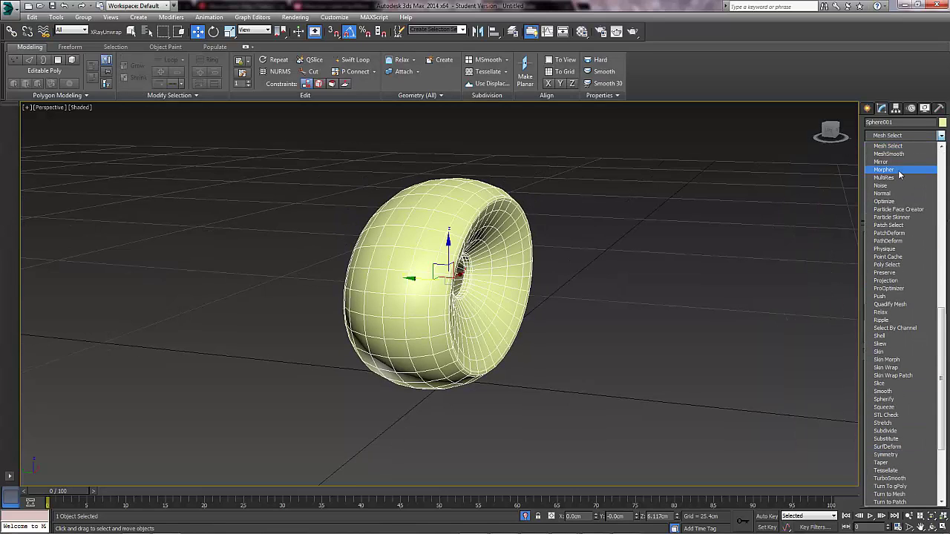
pyautogui.click(889, 154)
pyautogui.click(711, 261)
pyautogui.keyDown('alt'); pyautogui.moveTo(712, 261); pyautogui.dragTo(604, 301, button='middle'); pyautogui.keyUp('alt')
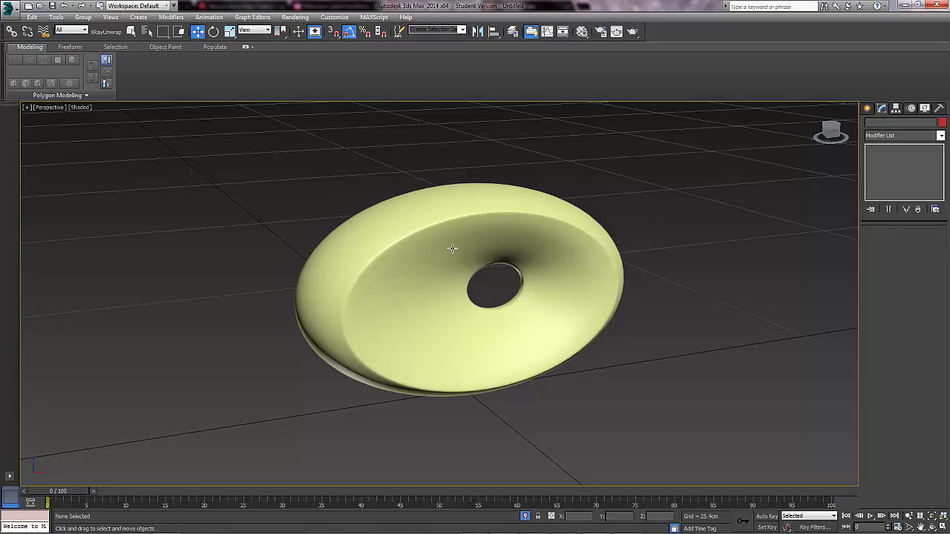
pyautogui.moveTo(477, 195); pyautogui.dragTo(510, 162, button='middle')
pyautogui.scroll(2, 496, 215)
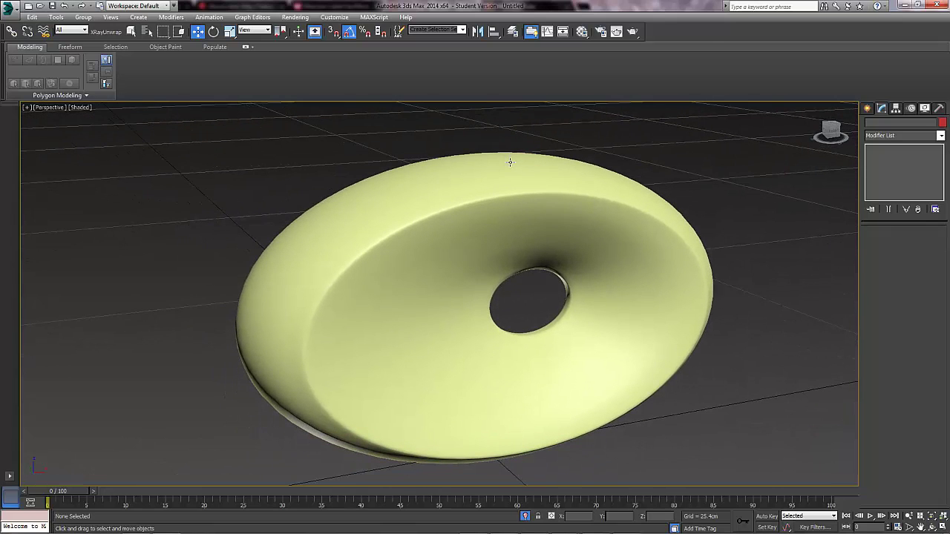